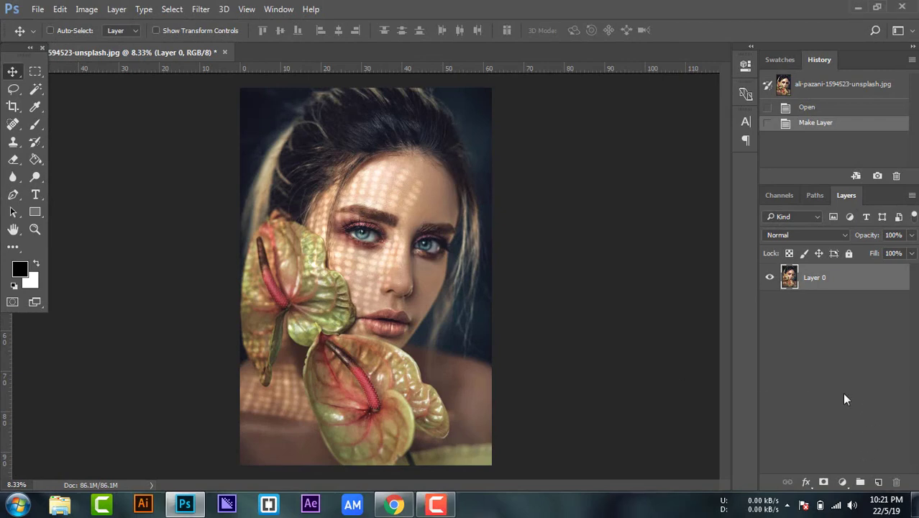
Add a Curves layer that lifts the black point and raises the upper curve for brighter highlights
left_click(842, 482)
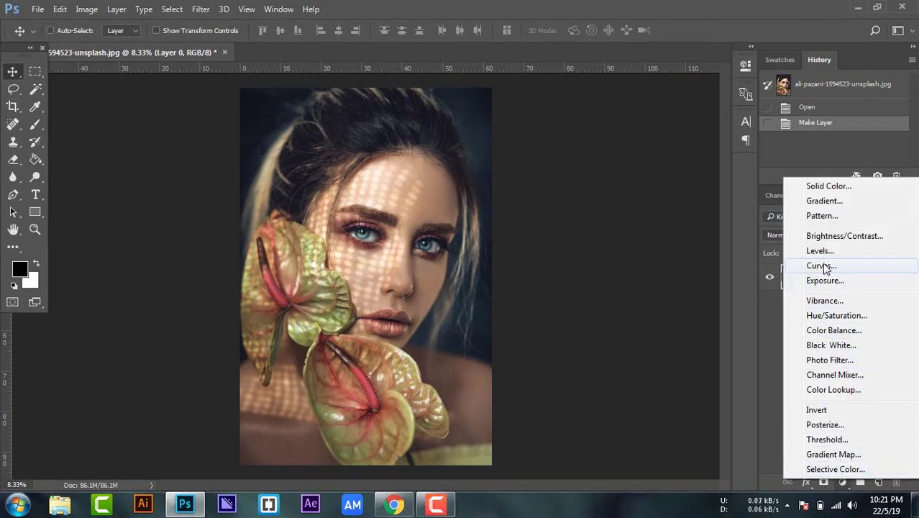
left_click(816, 266)
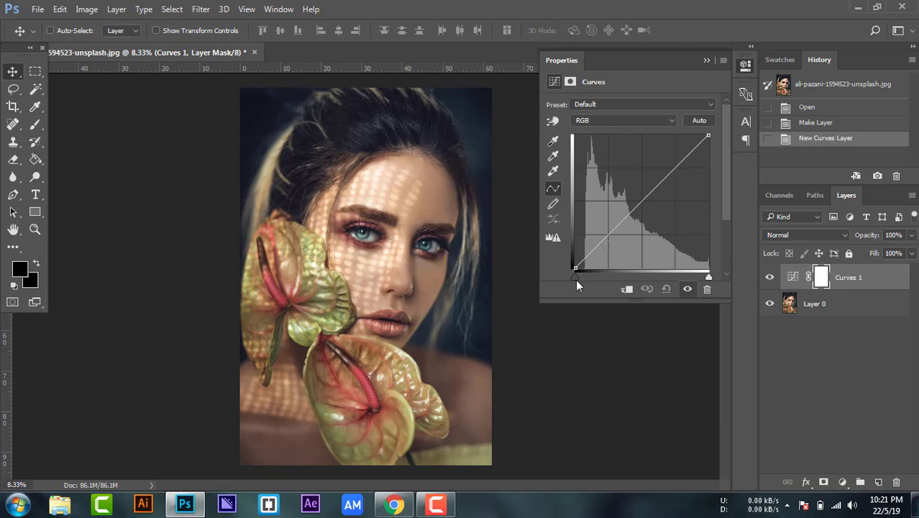
key("ctrl+z")
left_click(842, 482)
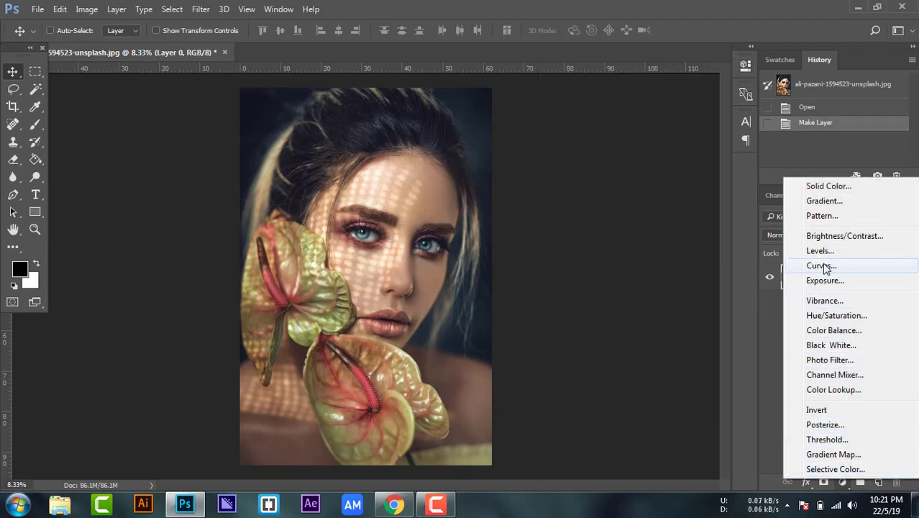
left_click(820, 266)
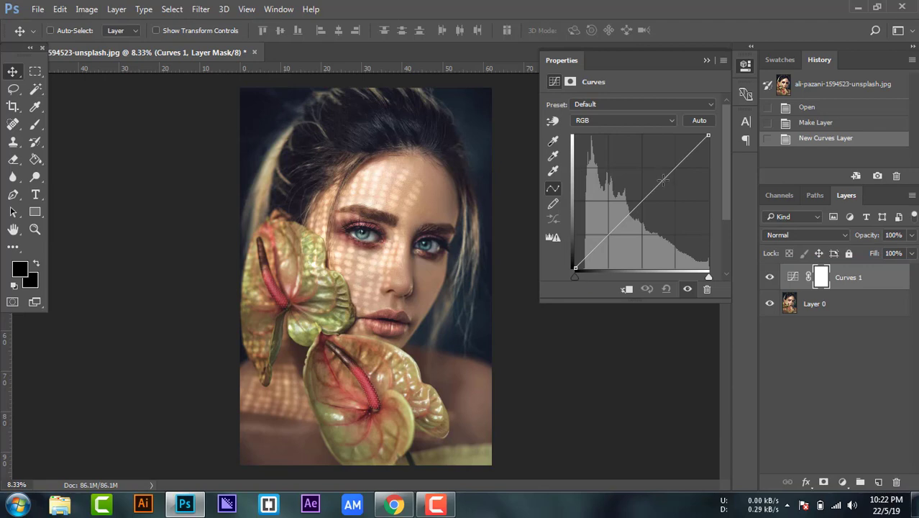
mouse_move(576, 267)
left_mouse_down()
mouse_move(576, 257)
mouse_move(590, 250)
left_mouse_up()
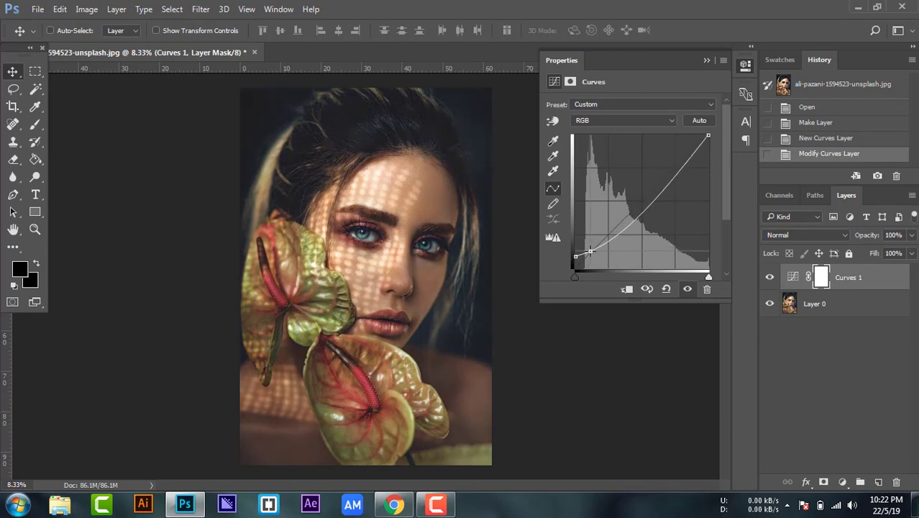
left_click_drag(668, 186, 666, 175)
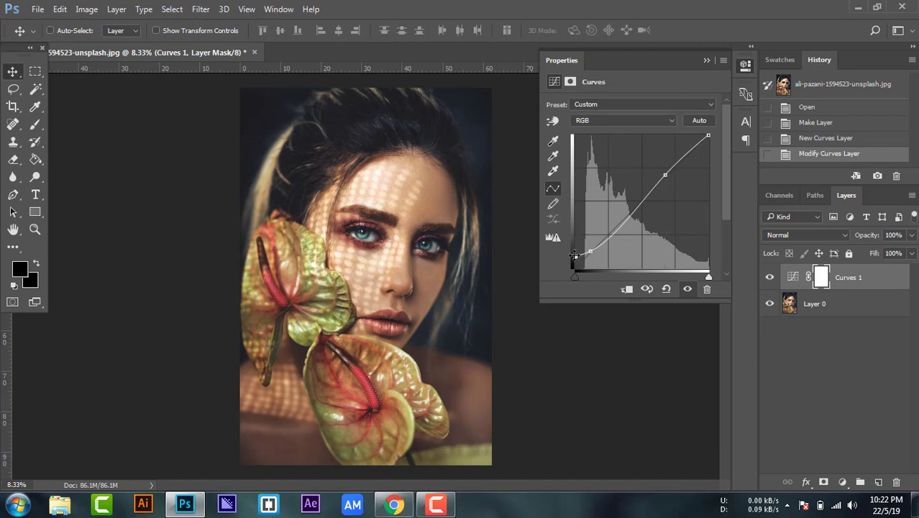
left_click_drag(574, 256, 576, 256)
Add a Hue/Saturation layer boosting Reds saturation and desaturating Yellows and Greens
left_click(706, 59)
left_click(843, 482)
left_click(827, 319)
left_click(647, 120)
left_click(619, 130)
left_click_drag(630, 177, 669, 179)
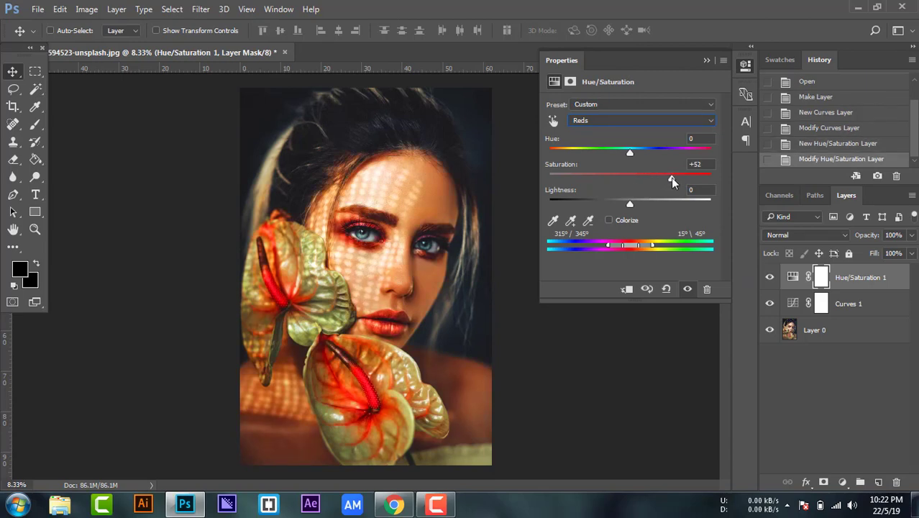
left_click(604, 120)
left_click(603, 141)
left_click_drag(630, 178, 595, 178)
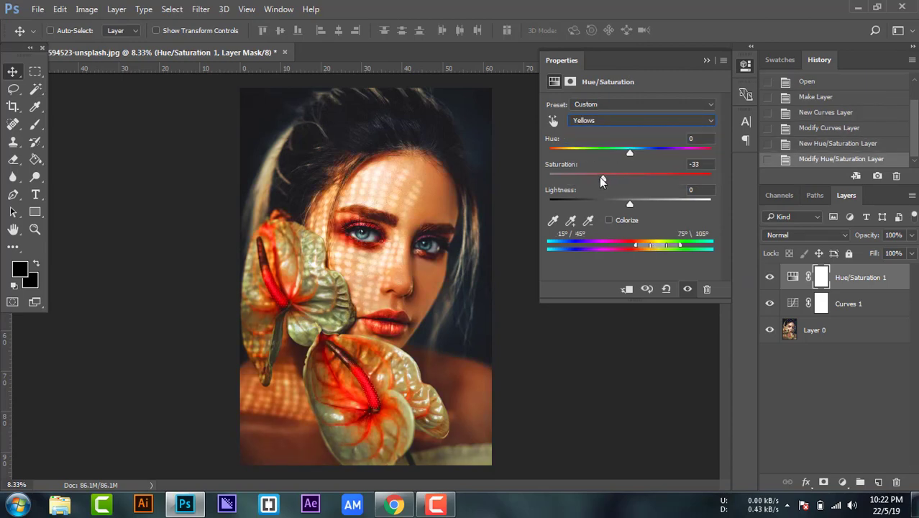
left_click(593, 120)
left_click(600, 149)
mouse_move(630, 179)
left_mouse_down()
mouse_move(595, 185)
mouse_move(624, 180)
mouse_move(604, 181)
left_mouse_up()
Check the Cyans, Blues and Magentas ranges, then tone Reds saturation down to +36
left_click(604, 122)
left_click(592, 167)
left_click(604, 121)
left_click(598, 174)
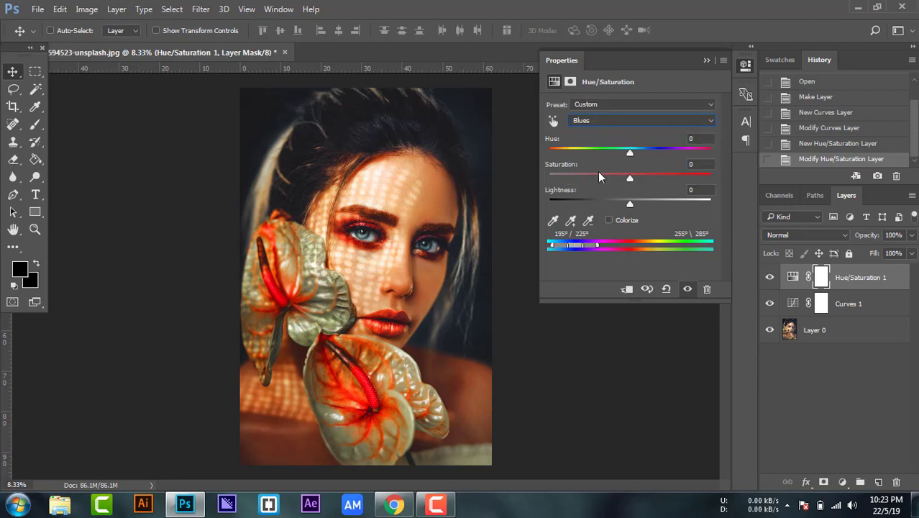
left_click_drag(630, 179, 618, 180)
left_click(606, 121)
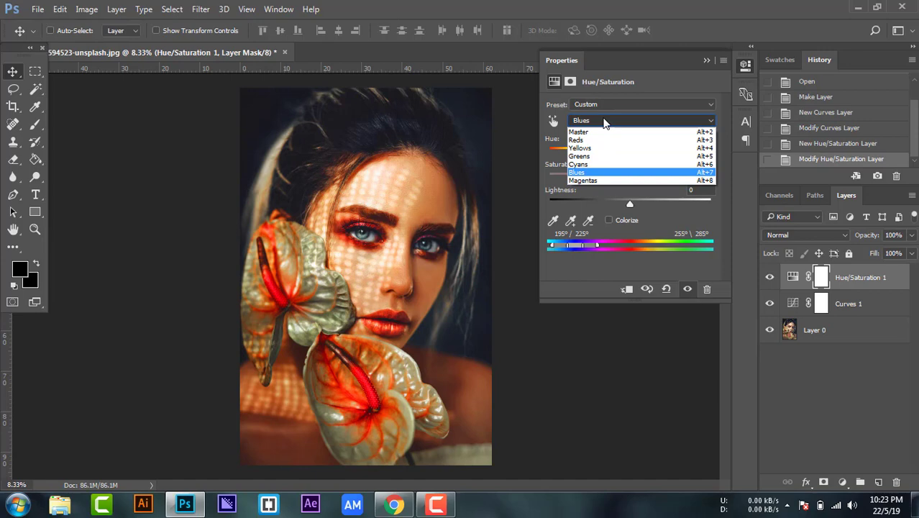
left_click(587, 181)
left_click(629, 121)
left_click(620, 140)
left_click_drag(671, 182, 659, 182)
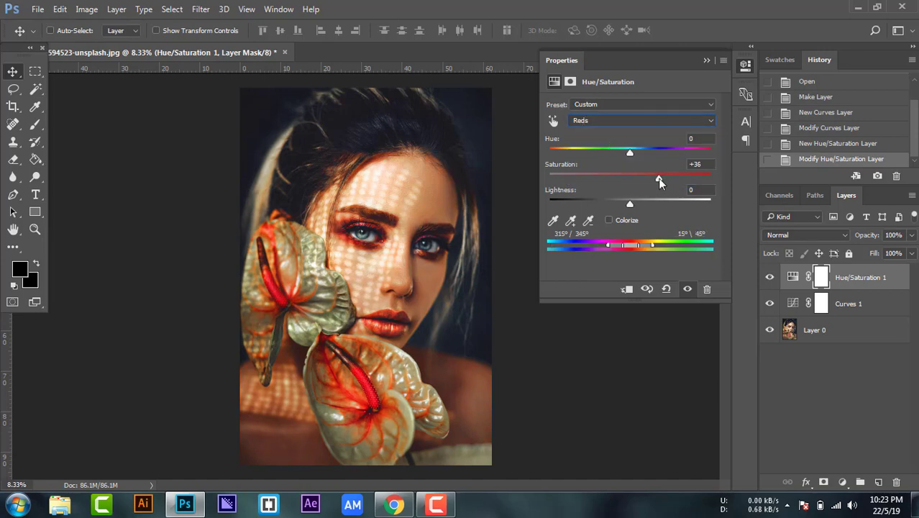
Boost Blues saturation to +70 and toggle the Hue/Saturation layer to compare
left_click(619, 121)
left_click(631, 172)
left_click_drag(667, 185, 686, 185)
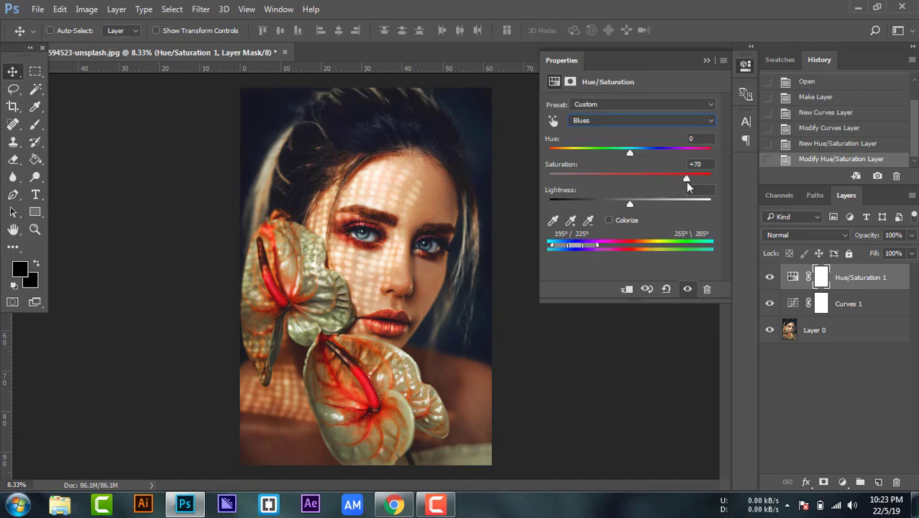
left_click(706, 60)
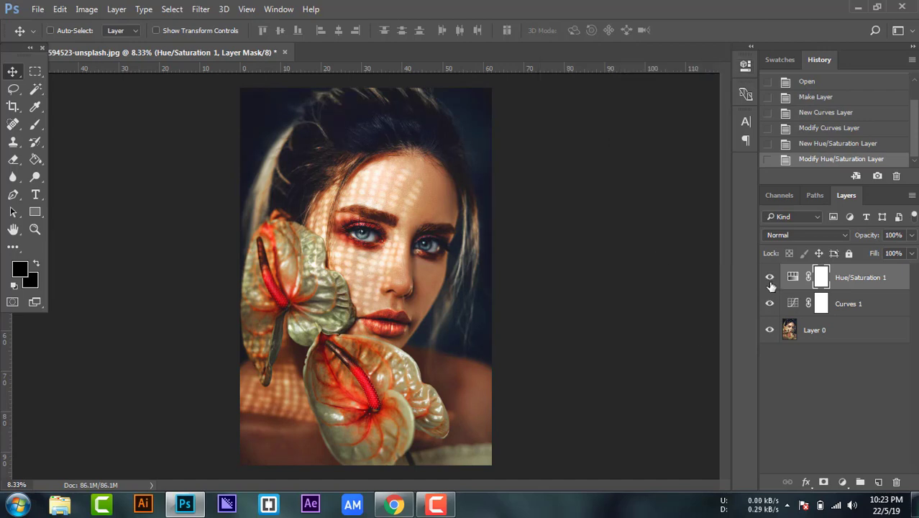
left_click(770, 277)
left_click(770, 278)
Add a Vibrance adjustment layer with vibrance raised to +34
left_click(842, 482)
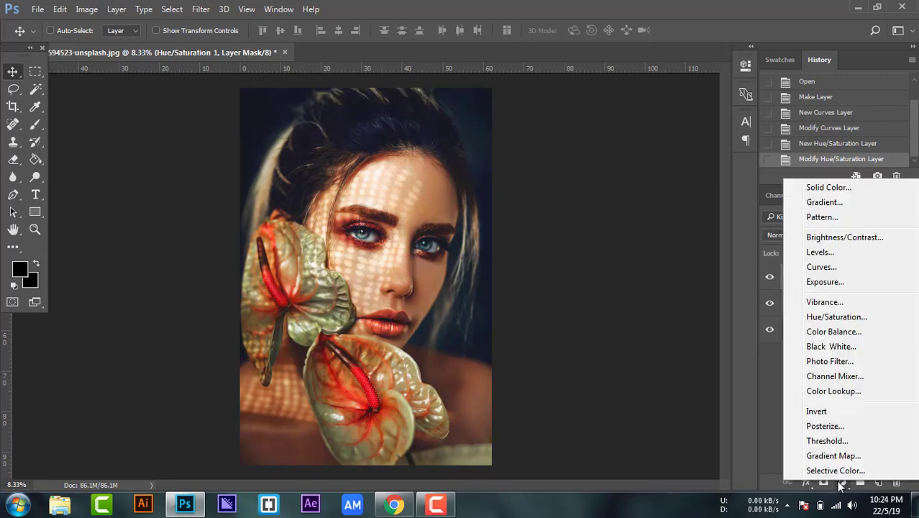
left_click(833, 300)
mouse_move(631, 116)
left_mouse_down()
mouse_move(667, 117)
mouse_move(655, 119)
left_mouse_up()
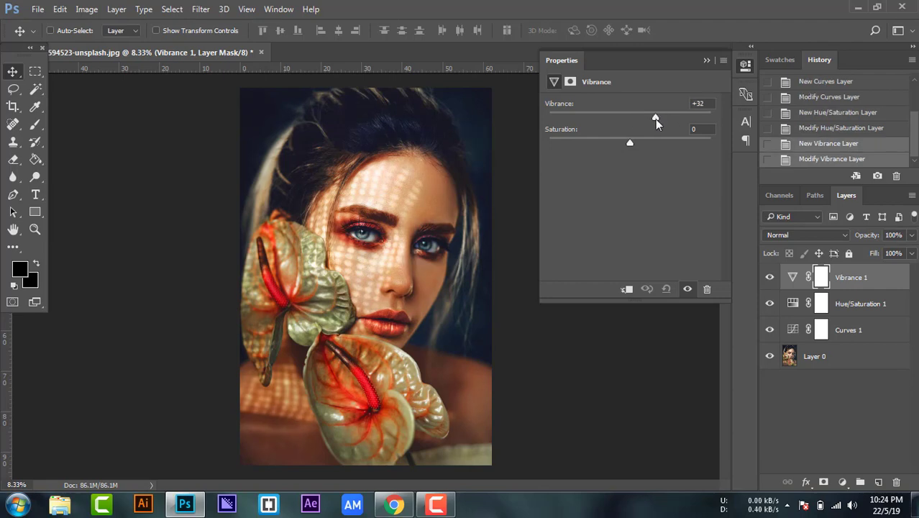
left_click(706, 60)
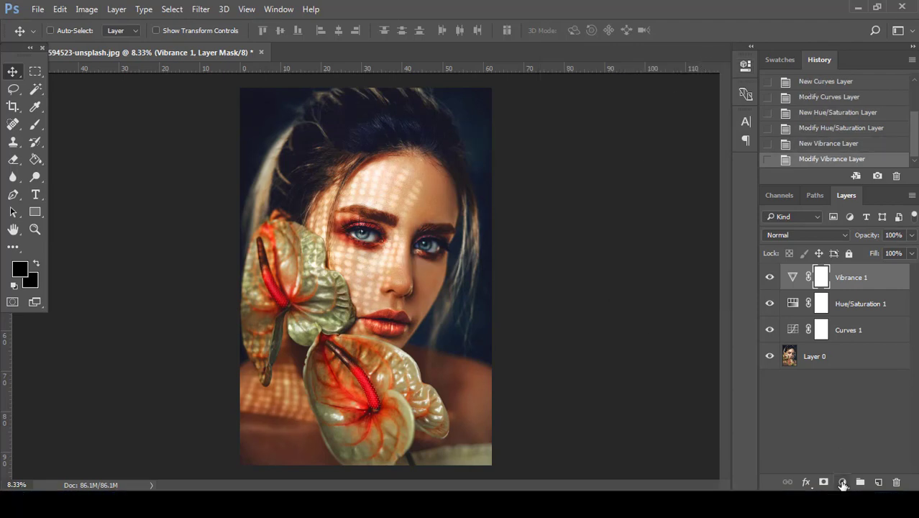
Add a Gradient Fill layer whose left stop is dark navy, fading to transparent
left_click(843, 482)
left_click(827, 202)
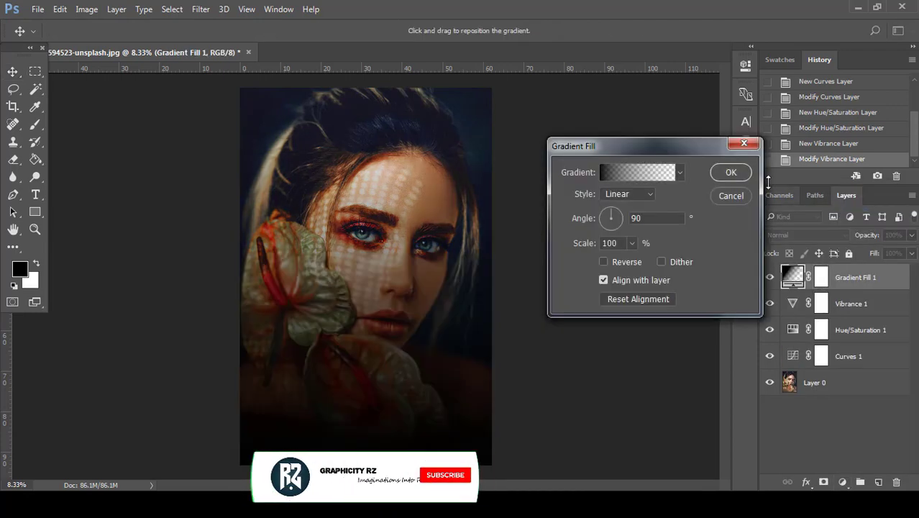
left_click(606, 172)
left_click(618, 401)
left_click(679, 454)
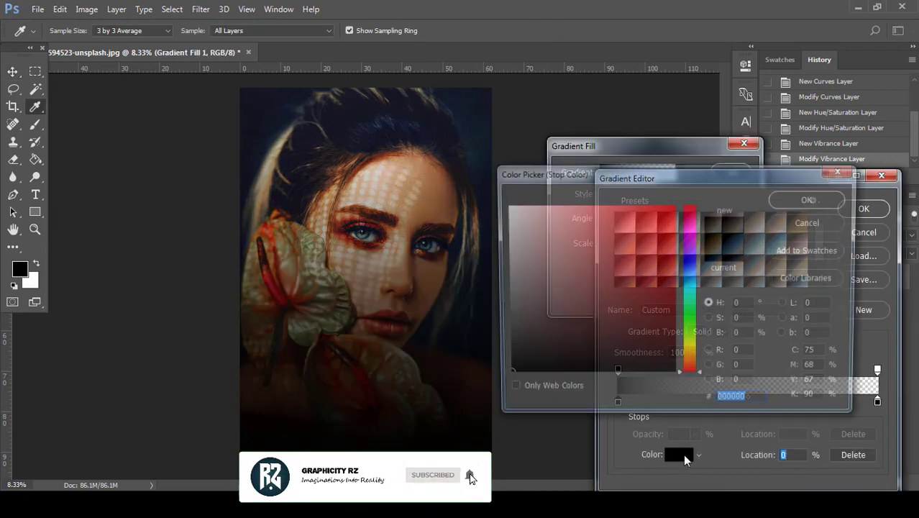
left_click_drag(661, 304, 672, 331)
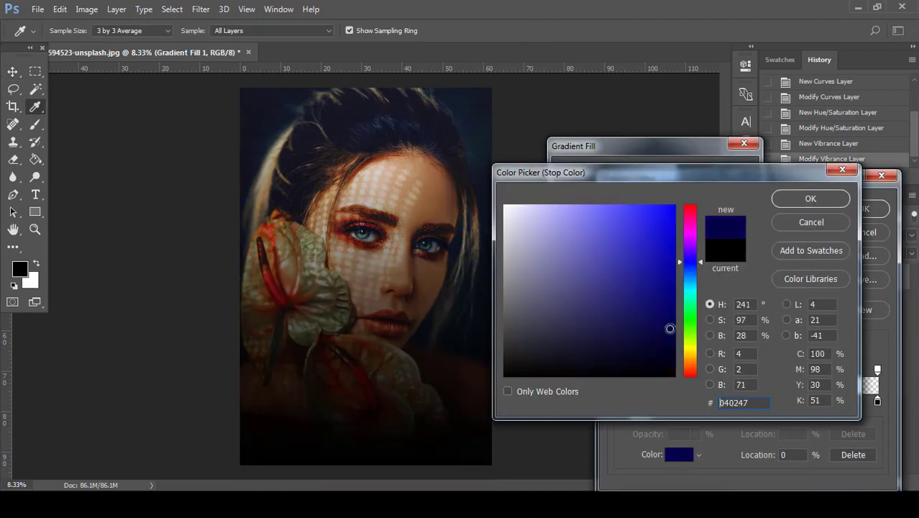
left_click(810, 202)
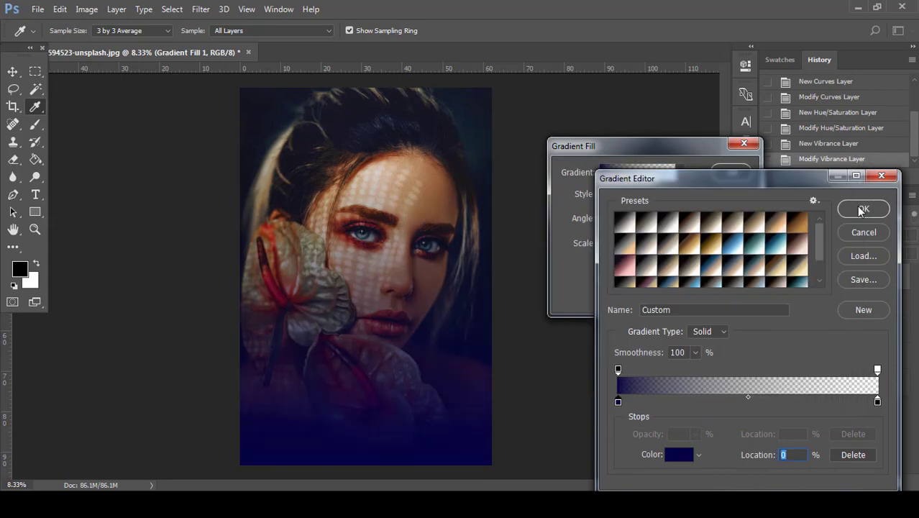
left_click(874, 208)
left_click(731, 175)
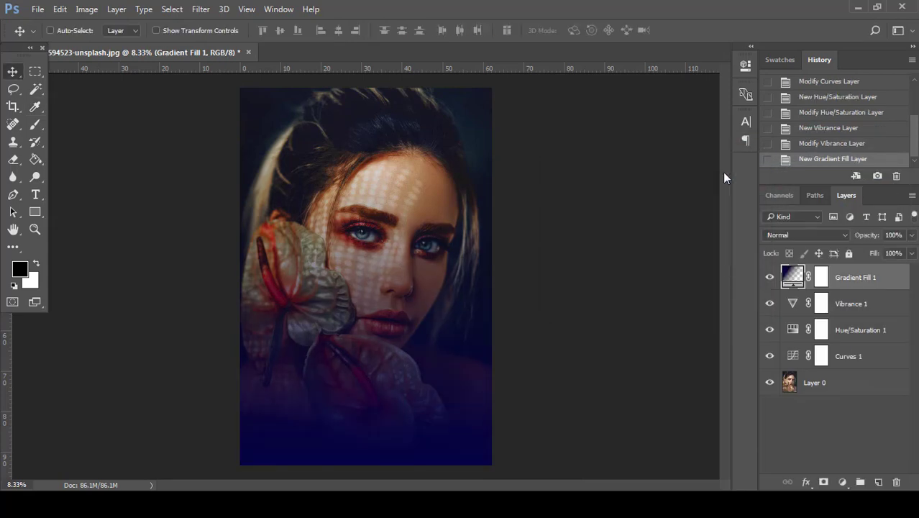
Set the Gradient Fill layer to Screen blend mode at 72% opacity
left_click(812, 234)
left_click(785, 328)
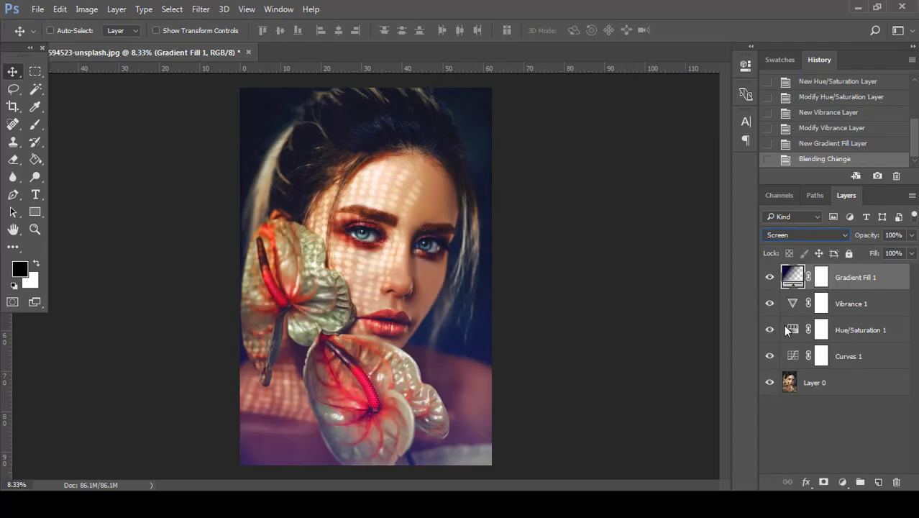
left_click(912, 235)
left_click_drag(905, 252, 895, 254)
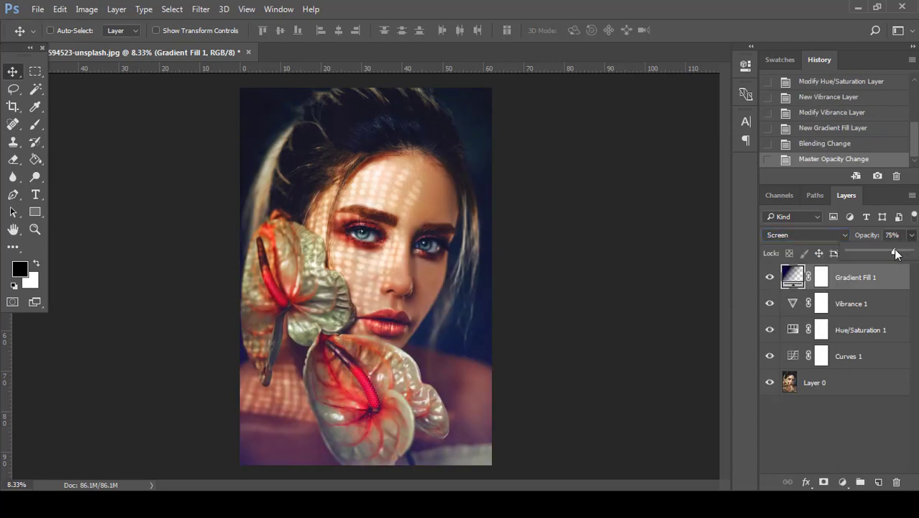
left_click(901, 235)
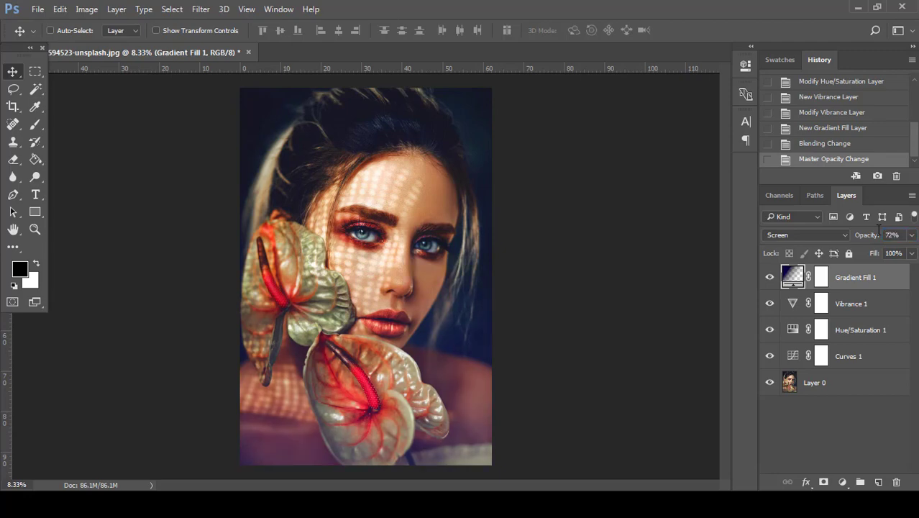
Duplicate Layer 0 and convert the copy to a smart object
left_click(856, 383)
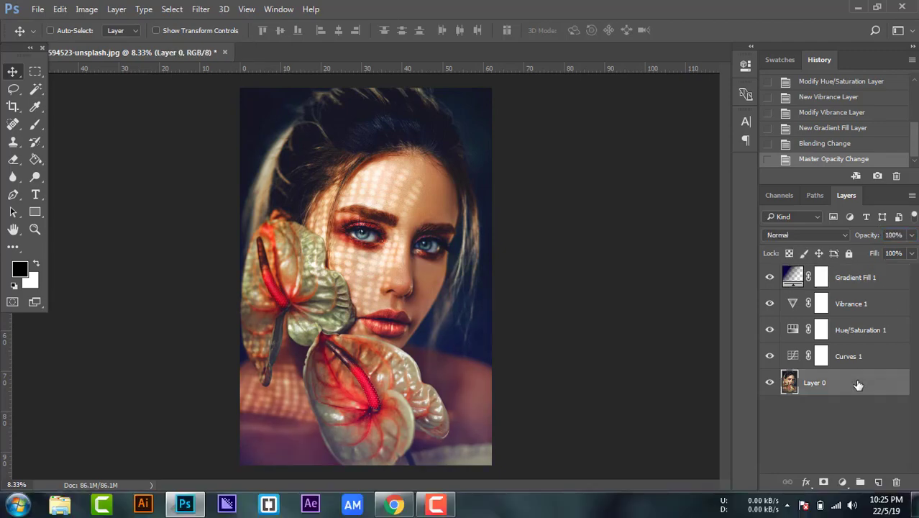
right_click(856, 381)
left_click(666, 140)
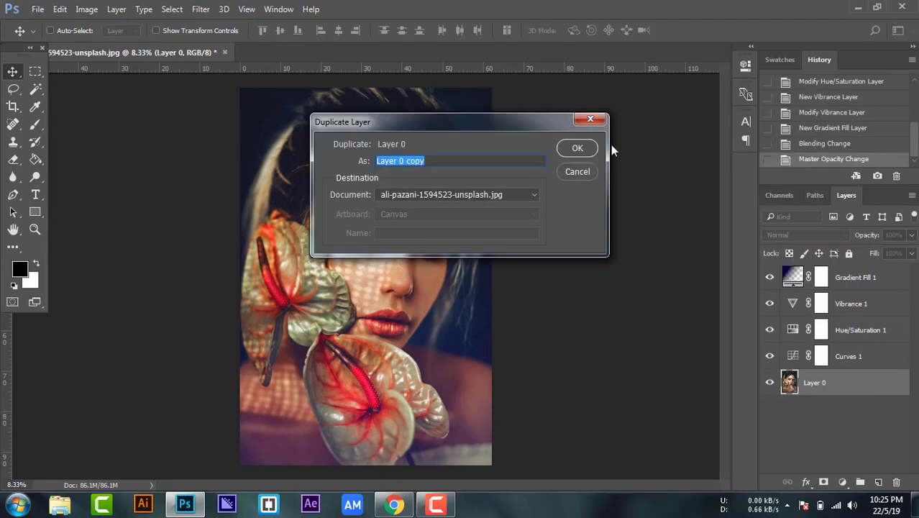
left_click(597, 148)
right_click(868, 386)
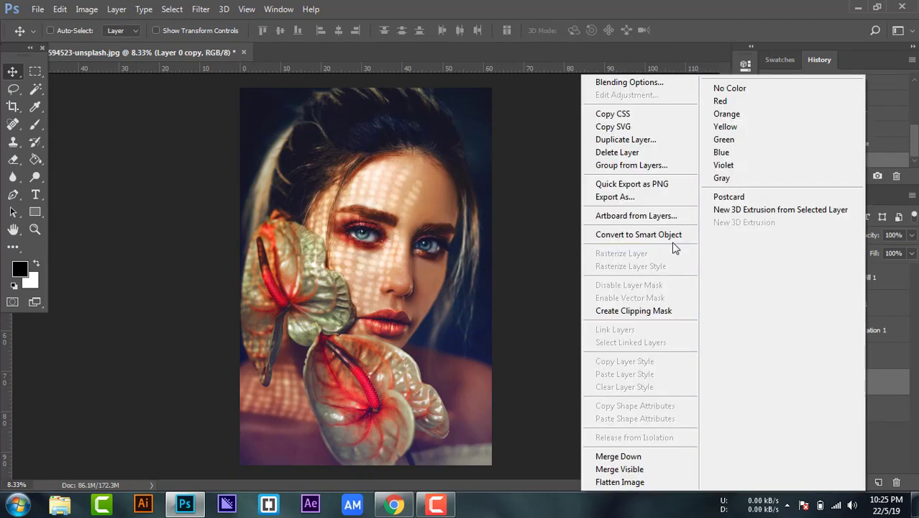
left_click(672, 236)
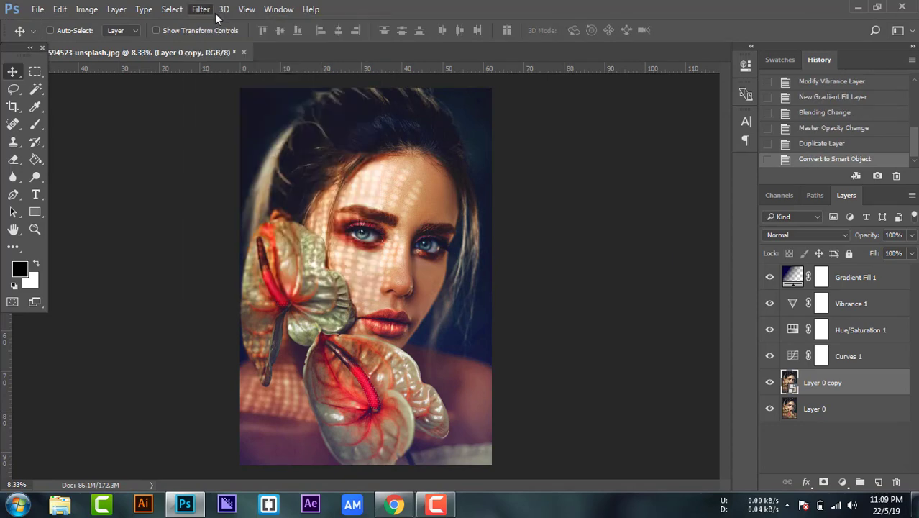
Apply Filter Gallery Angled Strokes (63, 20, 8) to the smart-object copy
left_click(205, 9)
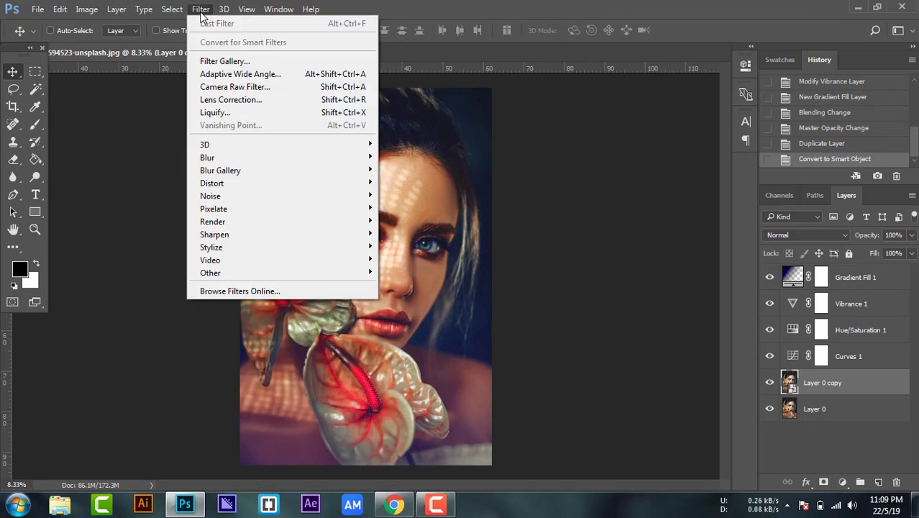
left_click(216, 60)
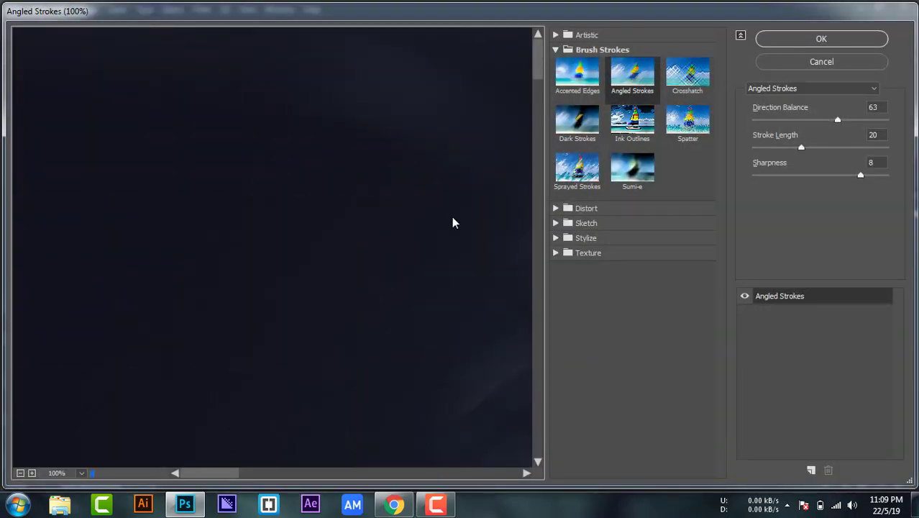
left_click_drag(224, 474, 380, 473)
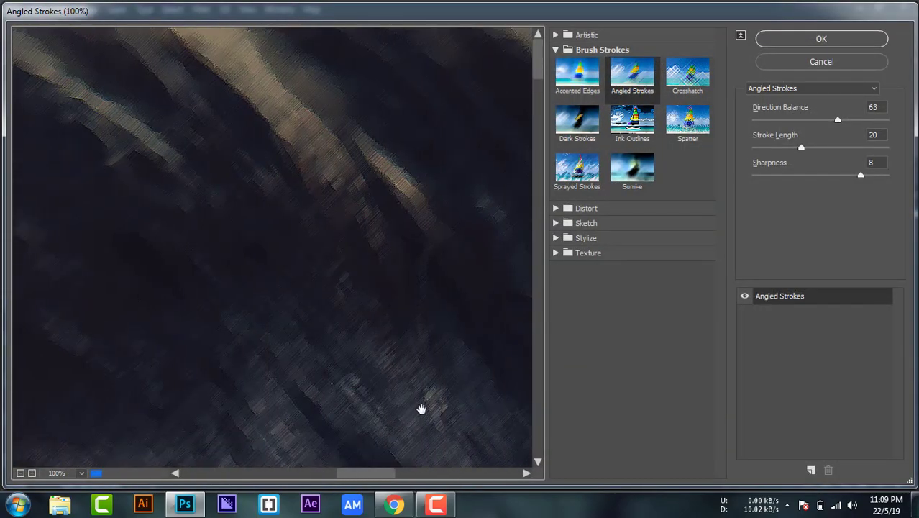
left_click_drag(537, 72, 544, 238)
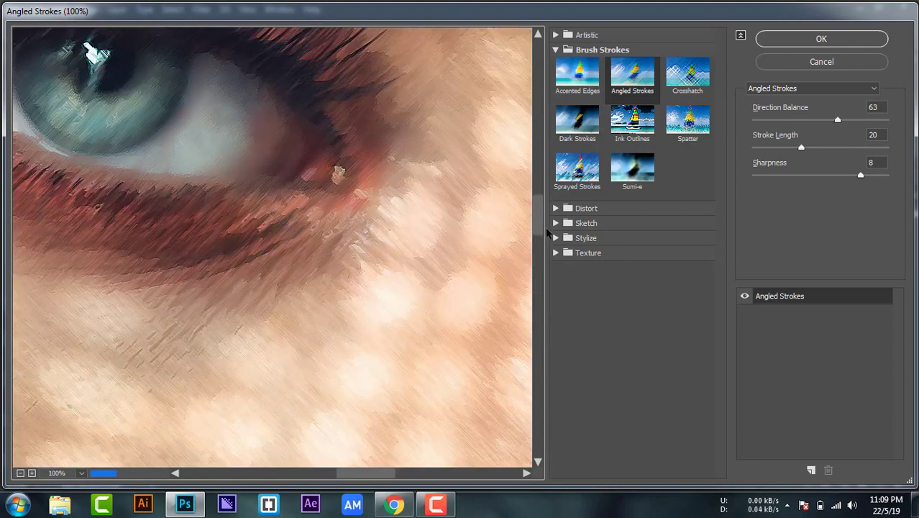
left_click_drag(543, 241, 544, 230)
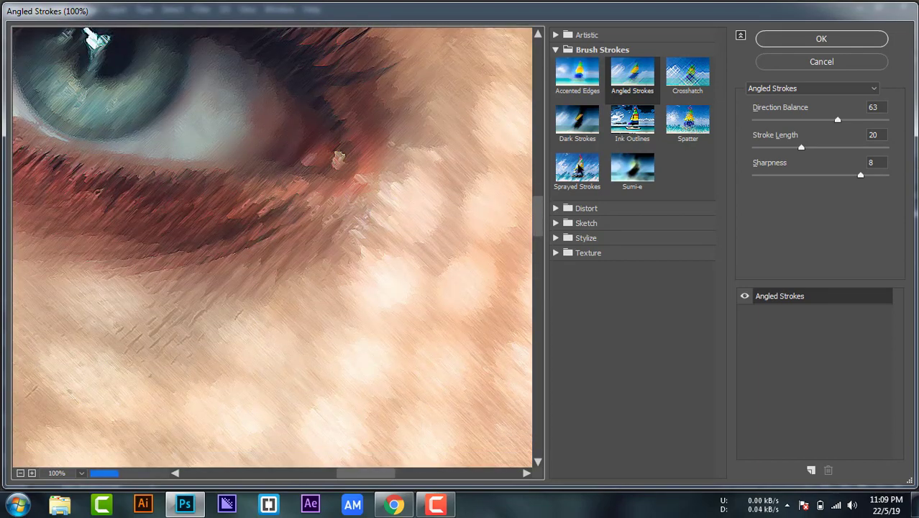
left_click(886, 107)
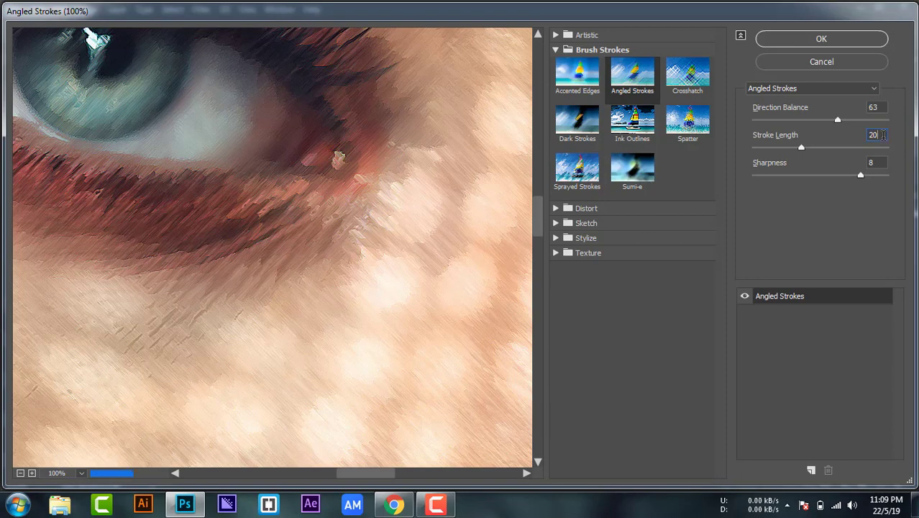
left_click(835, 38)
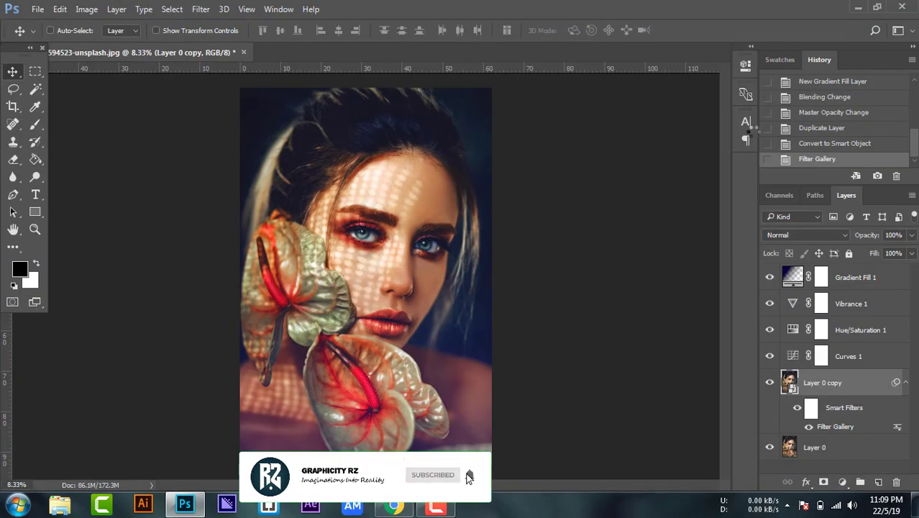
key("ctrl+plus")
key("ctrl+plus")
key("ctrl+plus")
key("ctrl+plus")
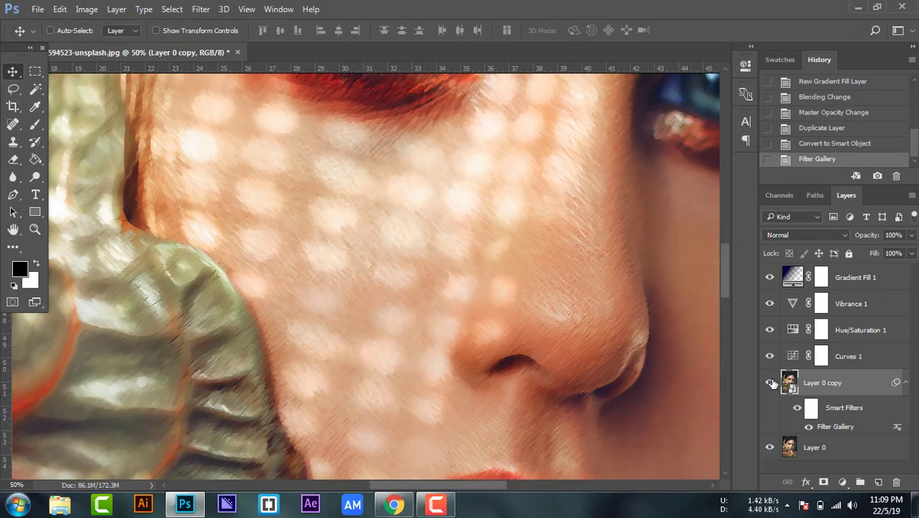
left_click(769, 383)
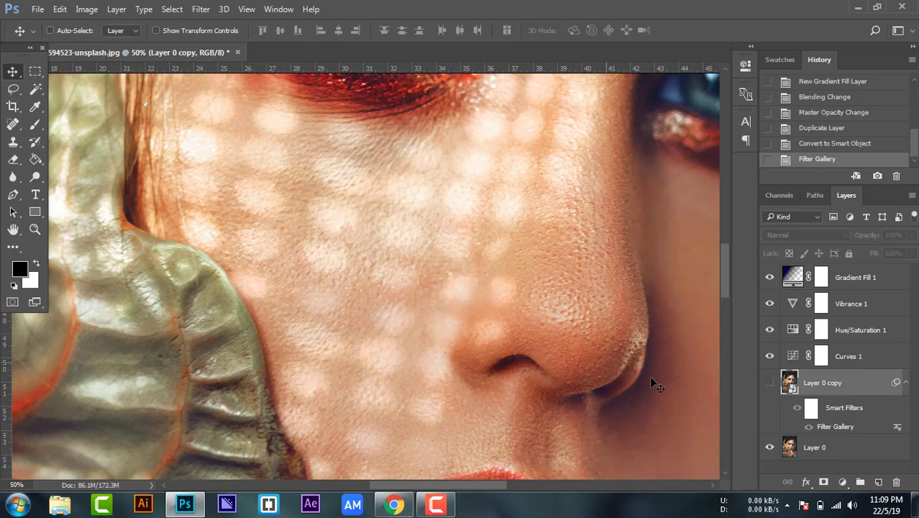
left_click(769, 382)
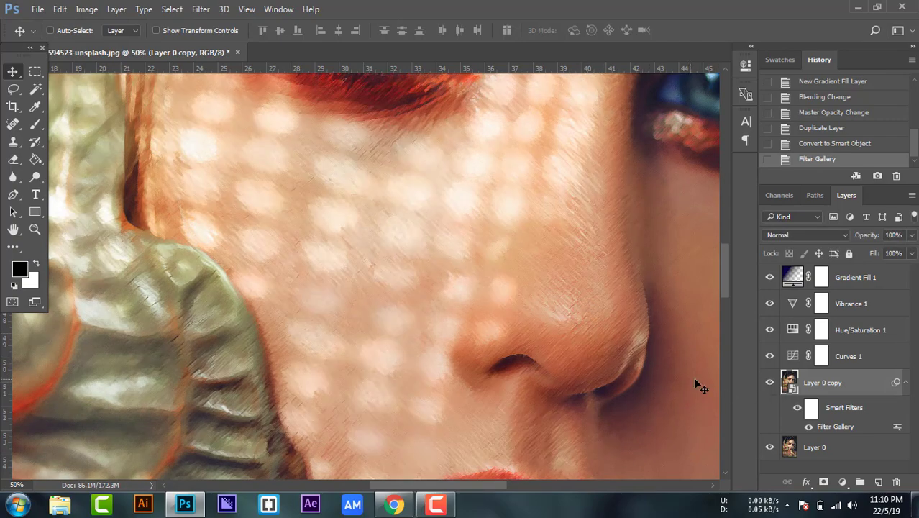
key("ctrl+minus")
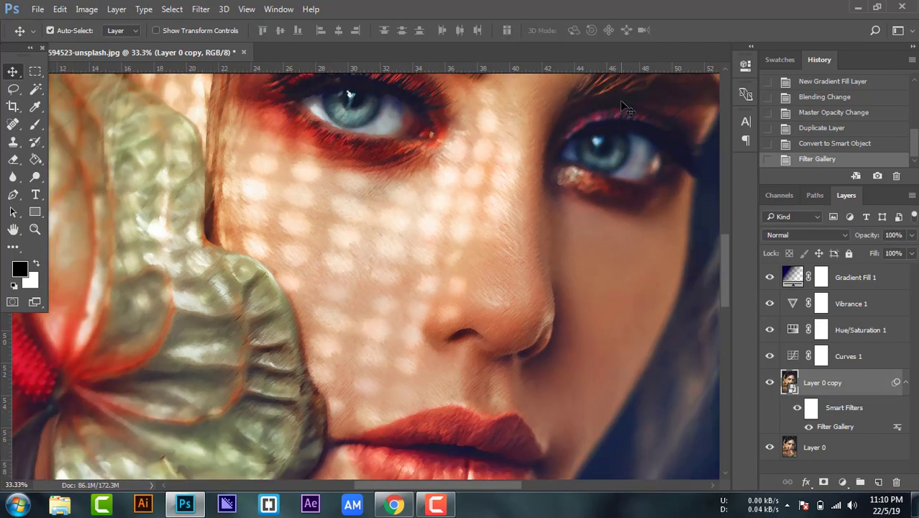
key("ctrl+minus")
key("ctrl+minus")
key("ctrl+minus")
key("ctrl+minus")
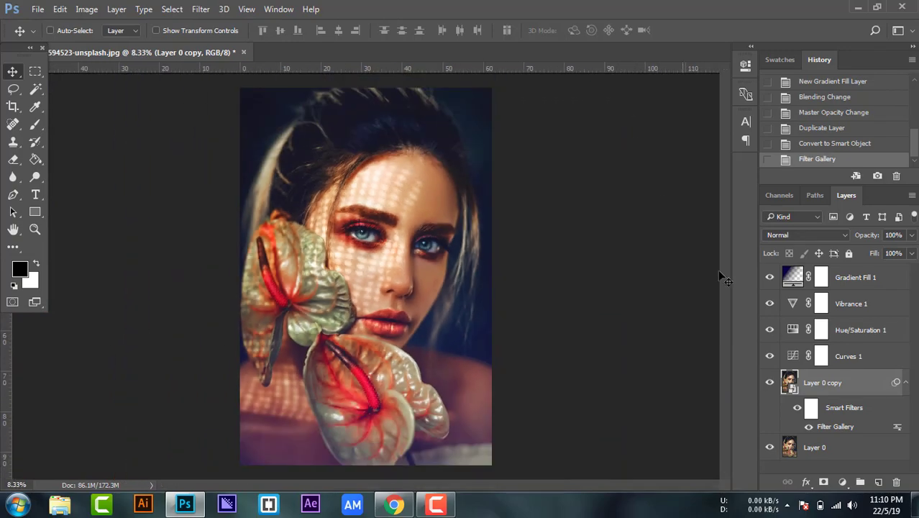
Duplicate the filtered Layer 0 copy as 'Layer 0 copy 2'
right_click(869, 384)
left_click(600, 97)
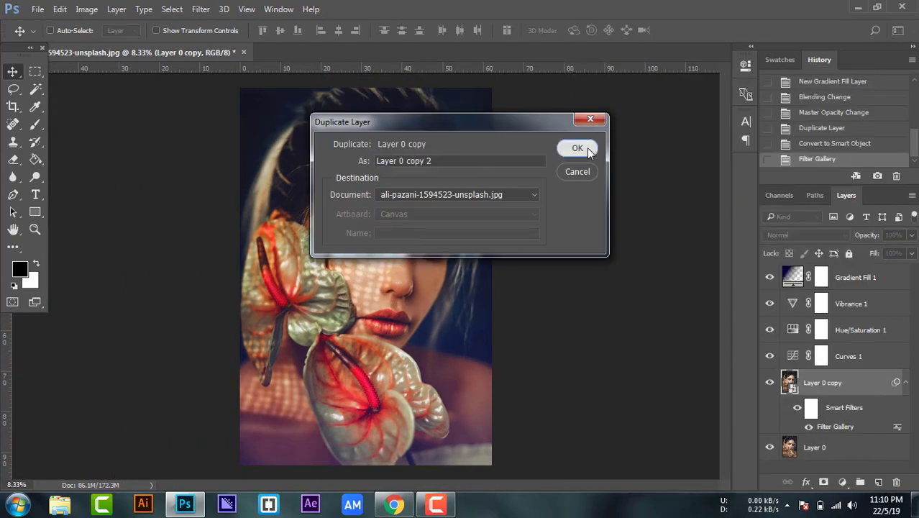
left_click(579, 148)
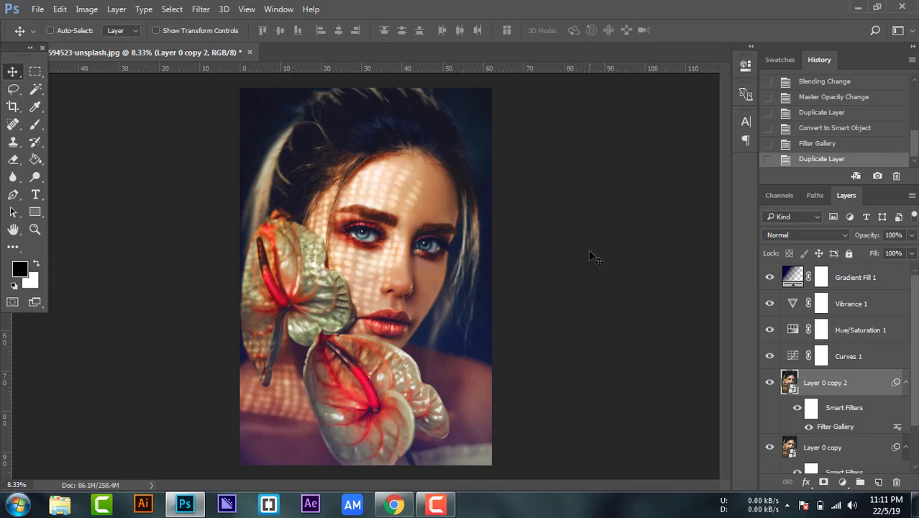
left_click(197, 12)
key("Escape")
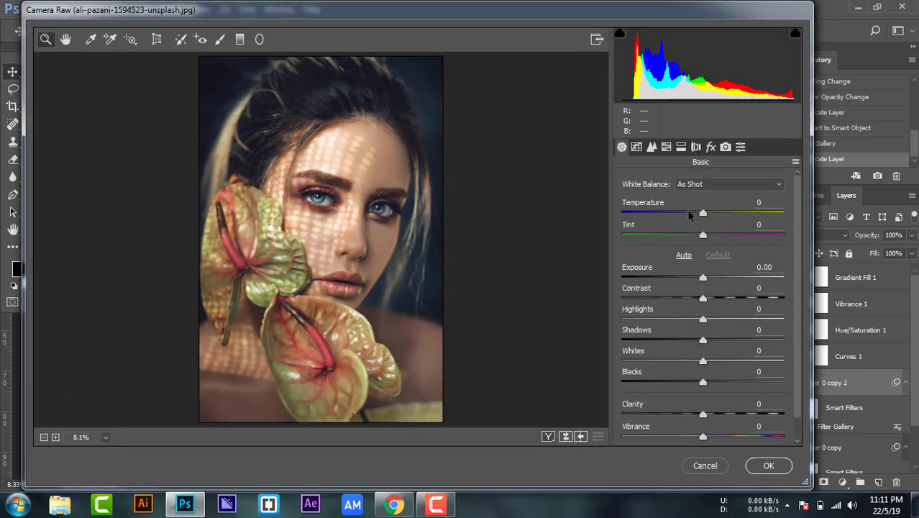
Apply a Camera Raw Detail setting of Luminance about 95 with Luminance Detail near 0
left_click(652, 147)
left_click_drag(691, 316, 767, 316)
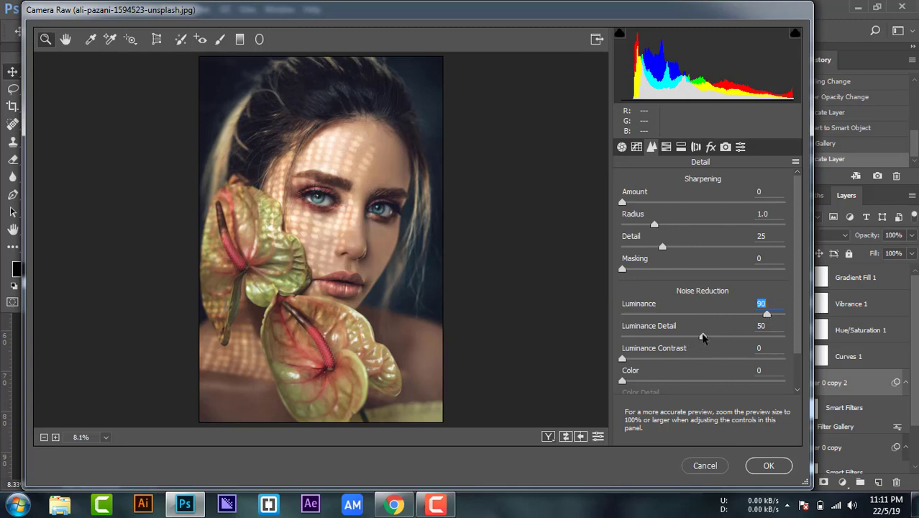
left_click_drag(702, 336, 622, 338)
left_click_drag(767, 315, 776, 316)
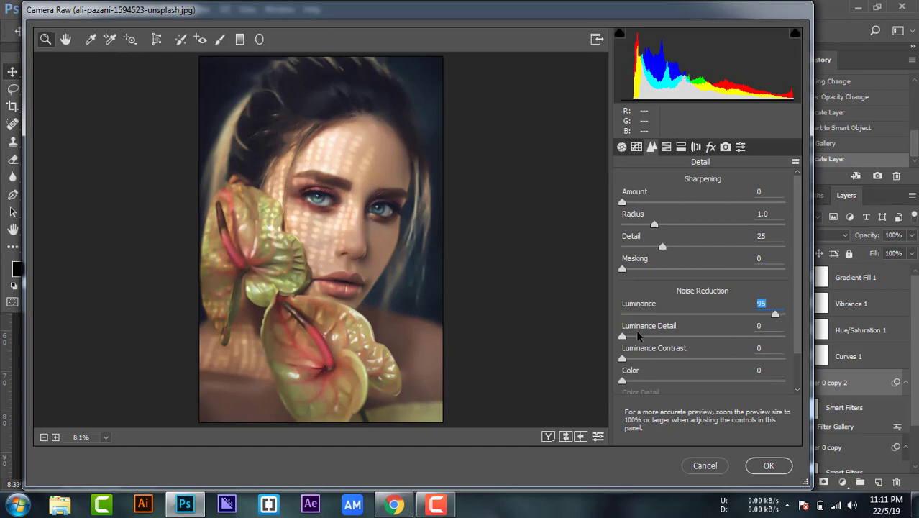
left_click(768, 465)
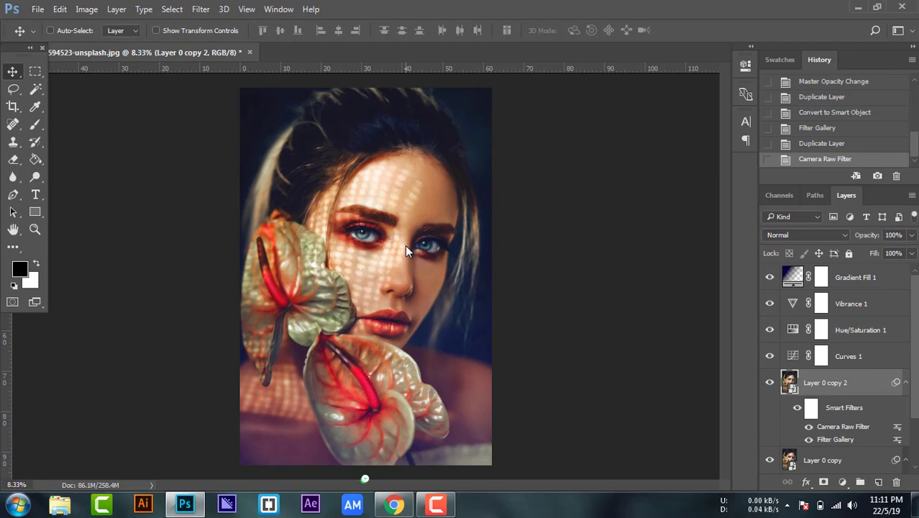
Select the Smart Filters mask and ready a black Brush, zoomed in on the face
left_click(811, 407)
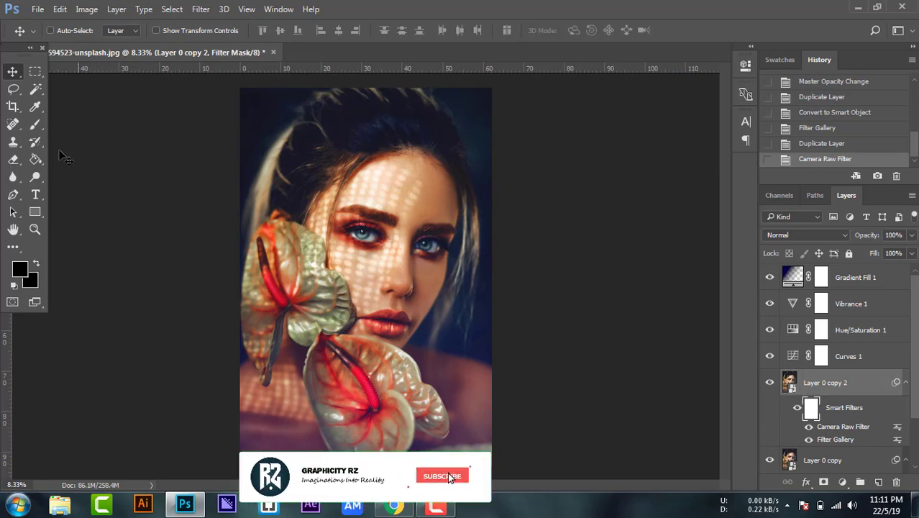
key("i")
left_click(19, 269)
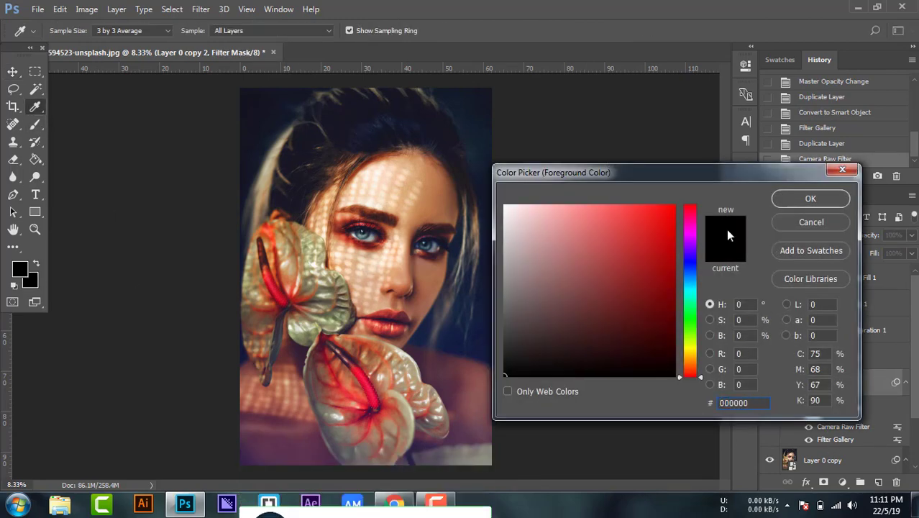
left_click(840, 199)
key("b")
scroll(405, 232, "up", 2)
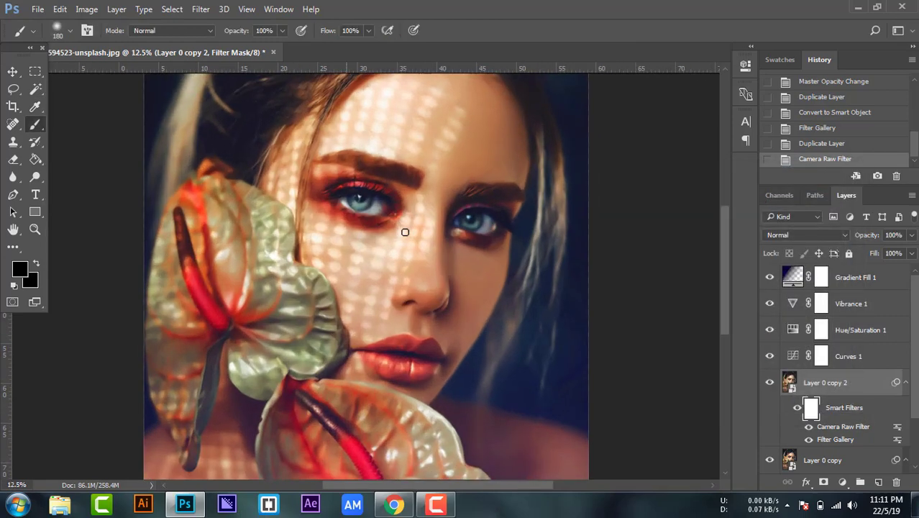
scroll(404, 229, "up", 1)
scroll(404, 229, "up", 1)
scroll(396, 219, "down", 1)
scroll(399, 209, "up", 2)
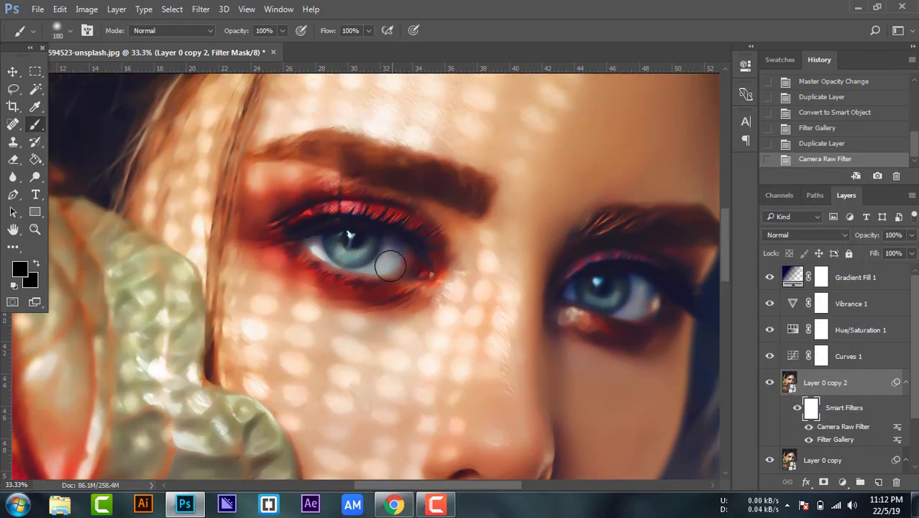
Paint black on the mask over the eyes and eyebrows to restore sharp detail
left_click(383, 257)
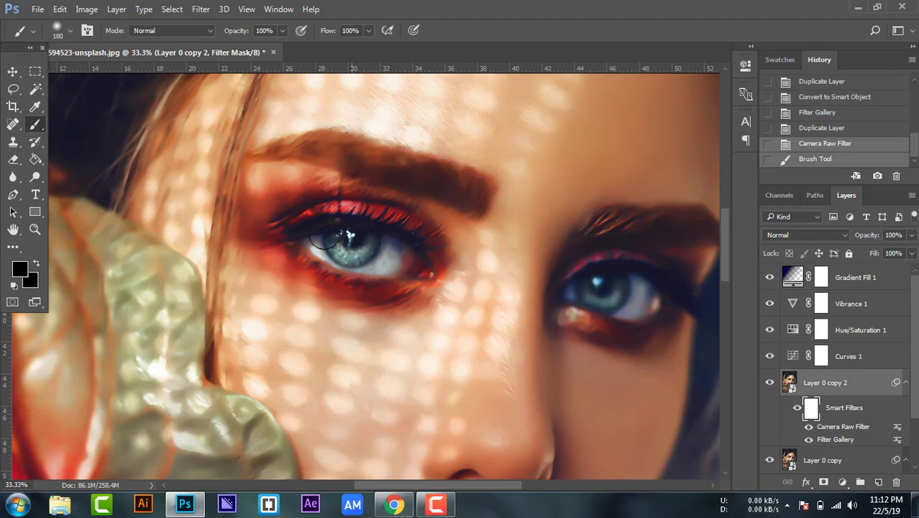
left_click_drag(319, 238, 421, 266)
left_click_drag(381, 272, 372, 234)
left_click_drag(472, 197, 304, 149)
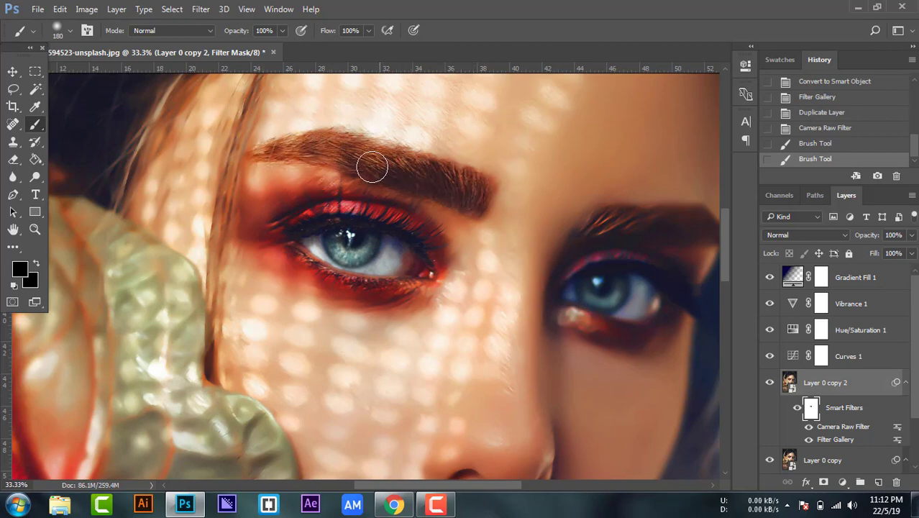
left_click(368, 167)
scroll(529, 370, "right", 5)
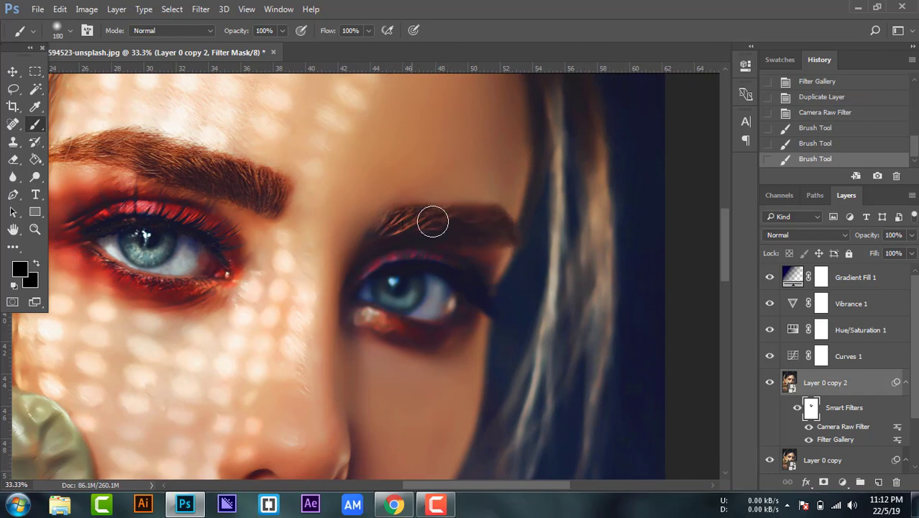
left_click(398, 226)
Paint black over the upper and lower lips to bring back their sharp texture
scroll(360, 371, "down", 3)
scroll(360, 370, "down", 3)
scroll(360, 370, "down", 3)
mouse_move(183, 321)
left_mouse_down()
mouse_move(205, 338)
mouse_move(266, 349)
mouse_move(300, 318)
left_mouse_up()
left_click_drag(178, 308, 219, 293)
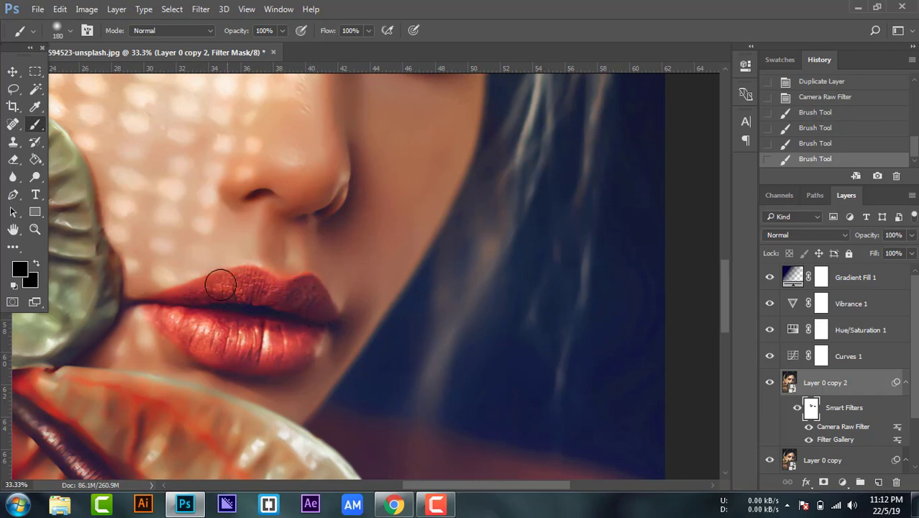
mouse_move(183, 303)
left_mouse_down()
mouse_move(280, 344)
mouse_move(203, 327)
left_mouse_up()
Paint black on the mask over the green petal and red stamen to restore texture
left_click_drag(540, 491, 410, 490)
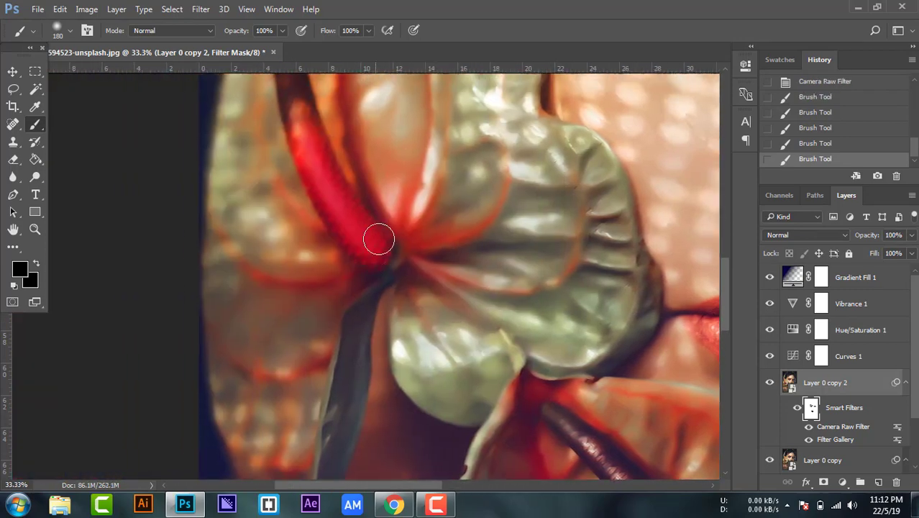
scroll(344, 191, "up", 3)
mouse_move(323, 241)
left_mouse_down()
mouse_move(515, 327)
mouse_move(442, 396)
left_mouse_up()
scroll(441, 395, "down", 3)
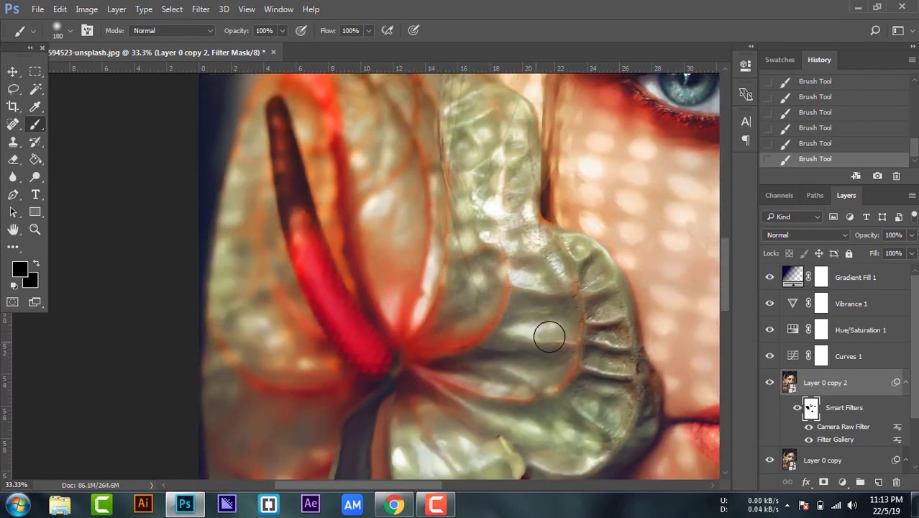
scroll(550, 375, "down", 3)
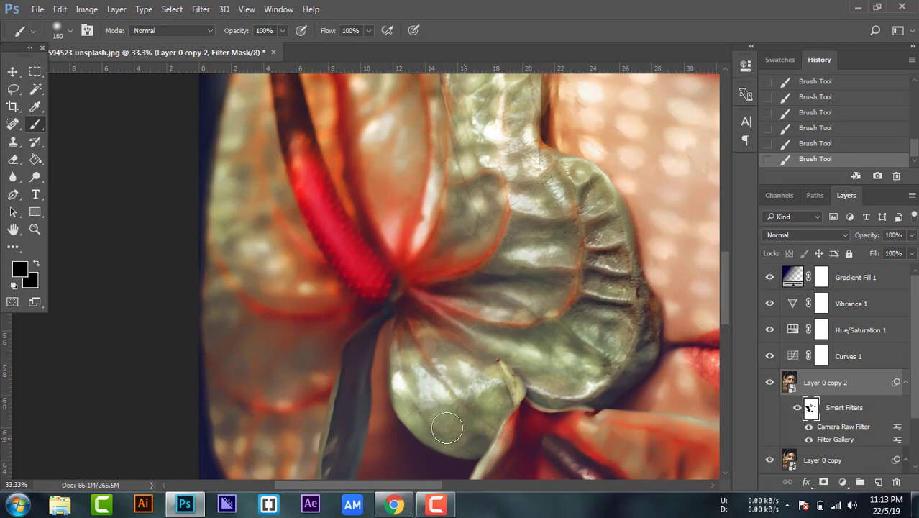
mouse_move(421, 260)
left_mouse_down()
mouse_move(334, 267)
mouse_move(496, 247)
left_mouse_up()
Zoom and scroll the view back out to fit the whole portrait
scroll(331, 317, "down", 4)
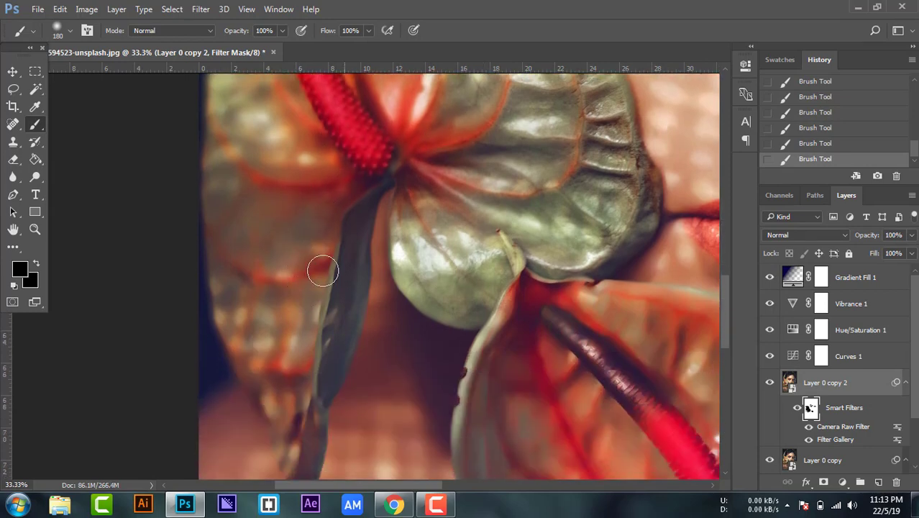
scroll(324, 321, "down", 3)
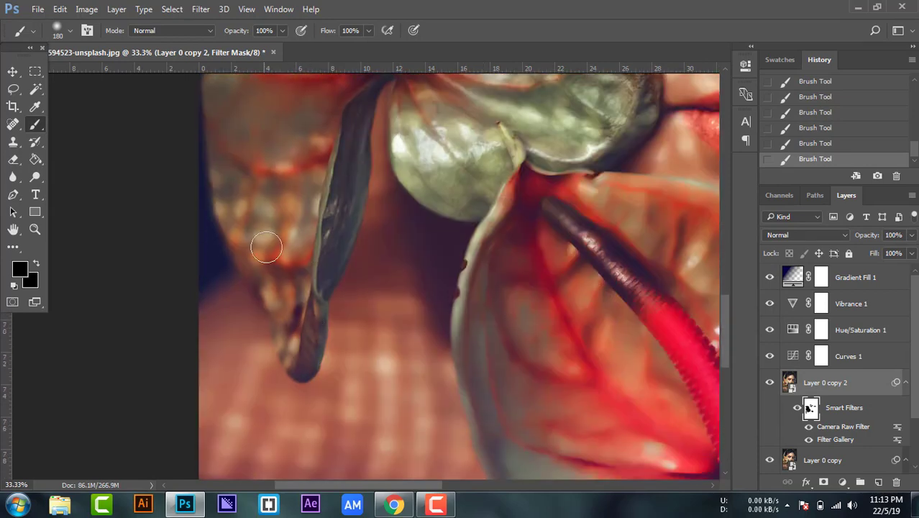
scroll(287, 205, "up", 5)
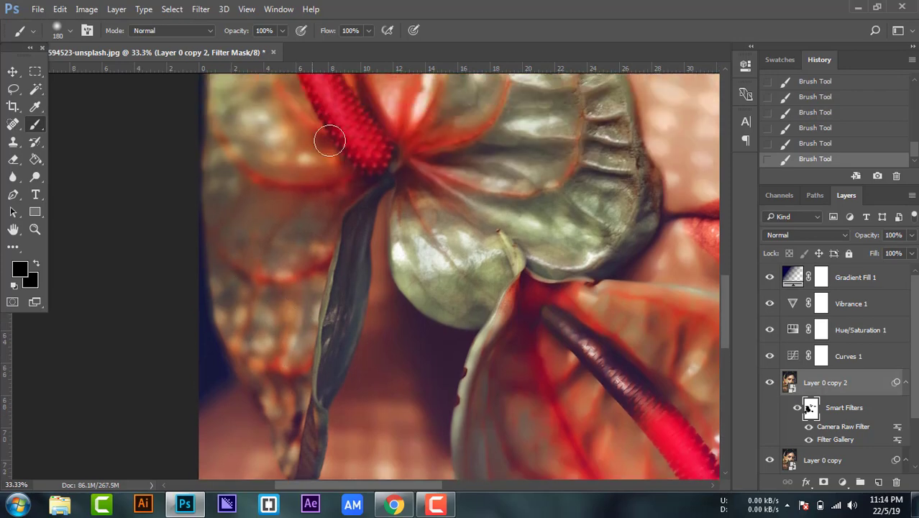
scroll(276, 165, "up", 5)
scroll(314, 254, "up", 2)
scroll(274, 165, "up", 1)
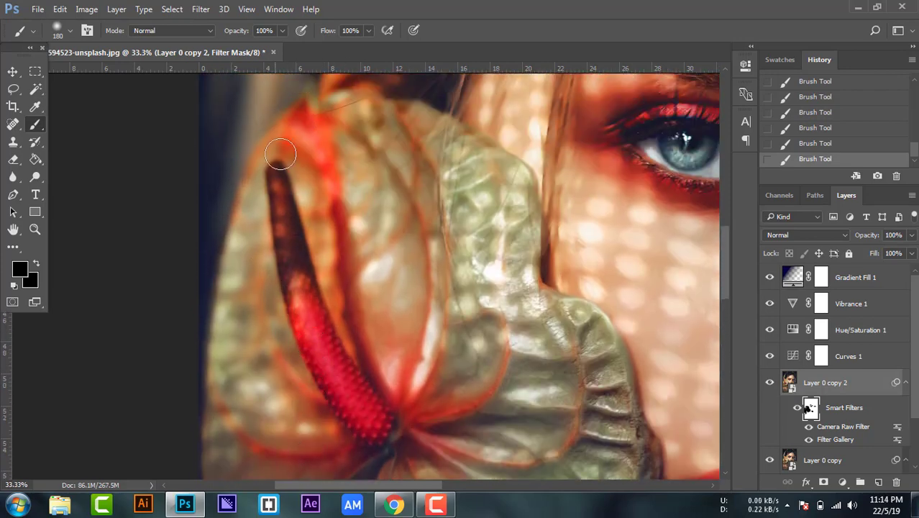
scroll(315, 324, "down", 8)
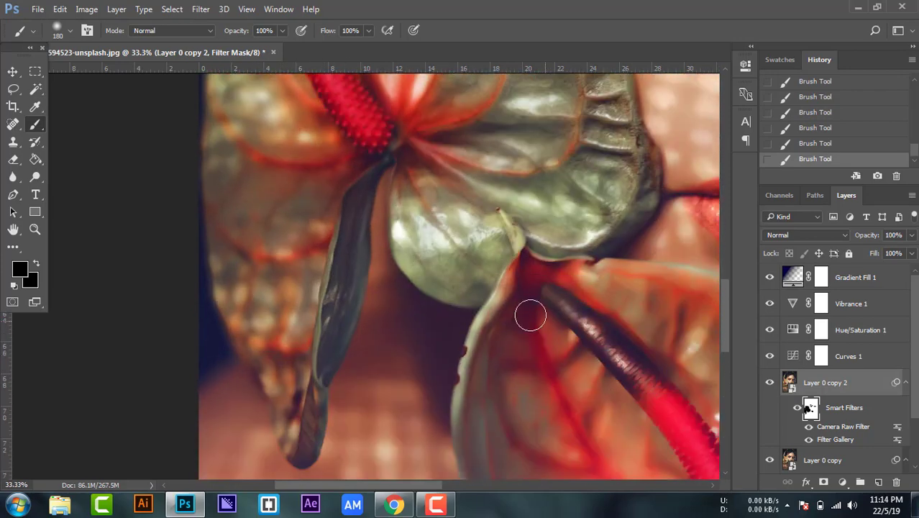
scroll(633, 353, "down", 3)
scroll(575, 392, "down", 1)
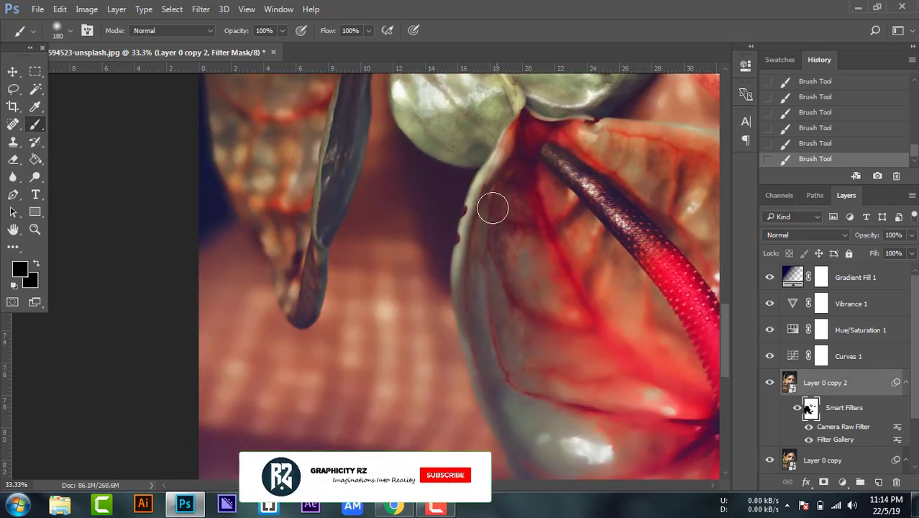
scroll(633, 403, "down", 2)
scroll(575, 397, "down", 2)
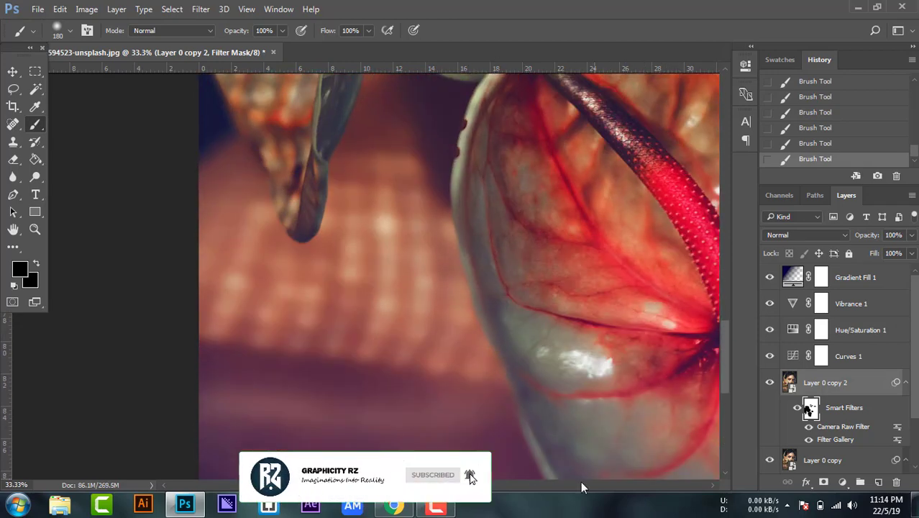
scroll(561, 324, "right", 5)
scroll(544, 249, "down", 3)
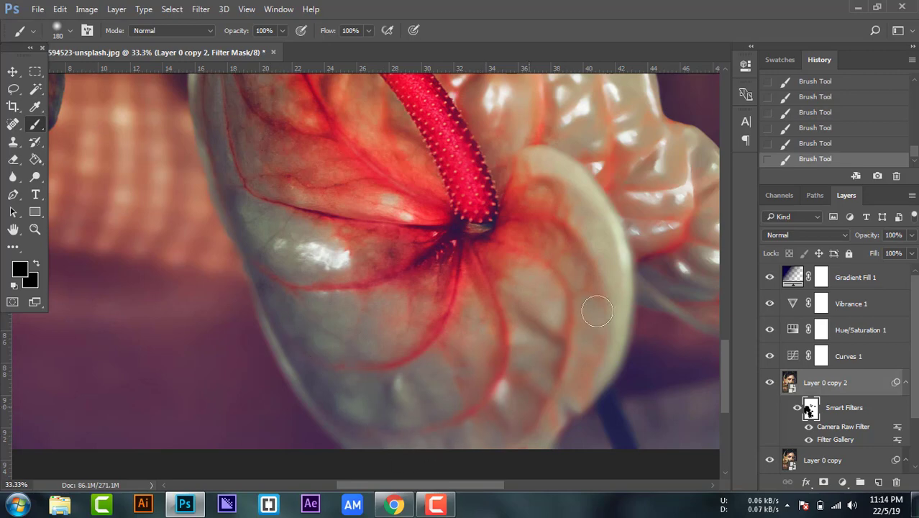
scroll(556, 313, "up", 5)
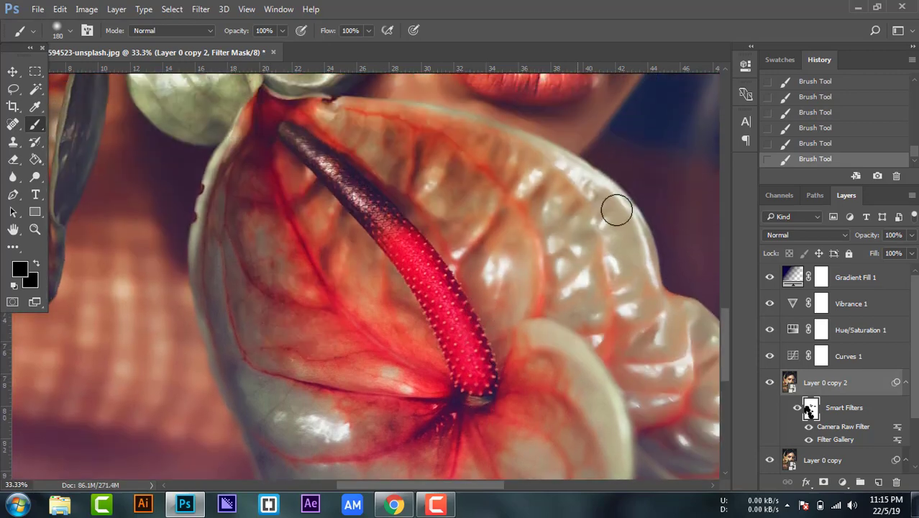
scroll(522, 336, "right", 5)
scroll(453, 353, "down", 3)
scroll(498, 309, "down", 1)
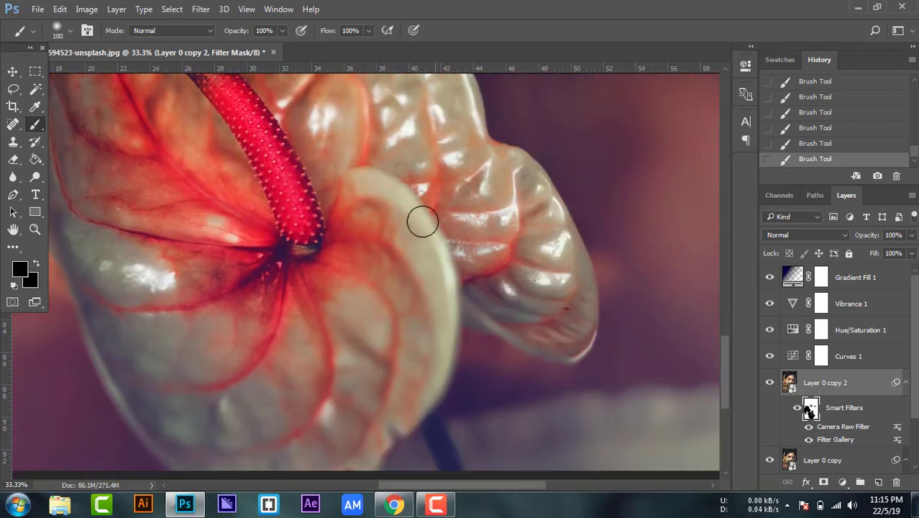
scroll(369, 193, "down", 1)
scroll(369, 193, "down", 2)
scroll(369, 193, "down", 1)
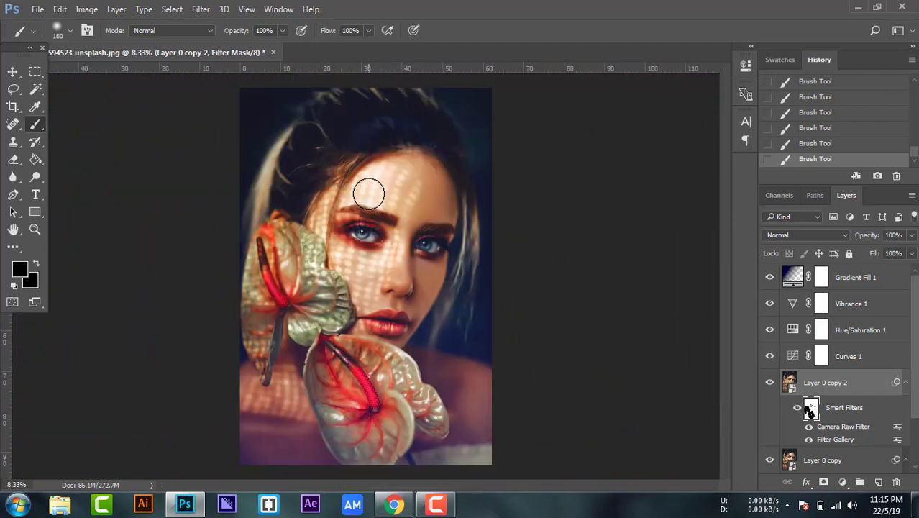
Set Layer 0 copy 2 opacity to 11%
left_click(912, 236)
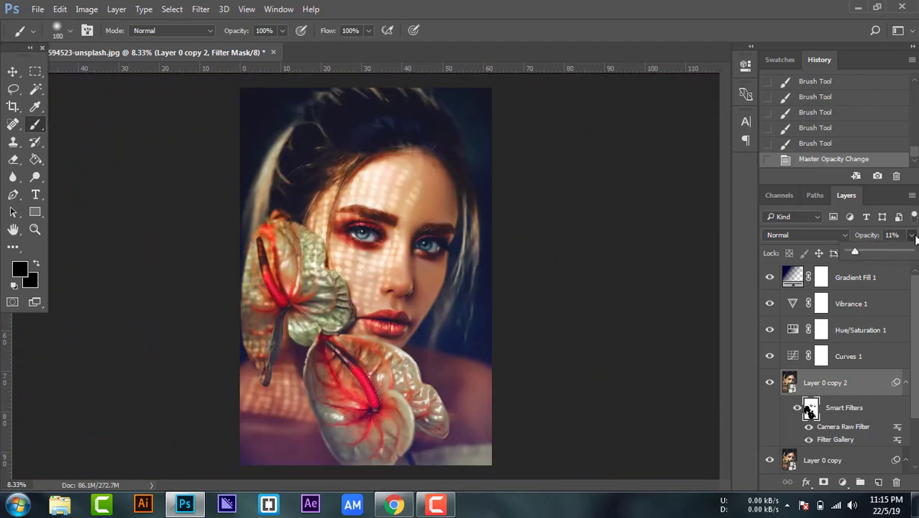
left_click(915, 239)
key("Return")
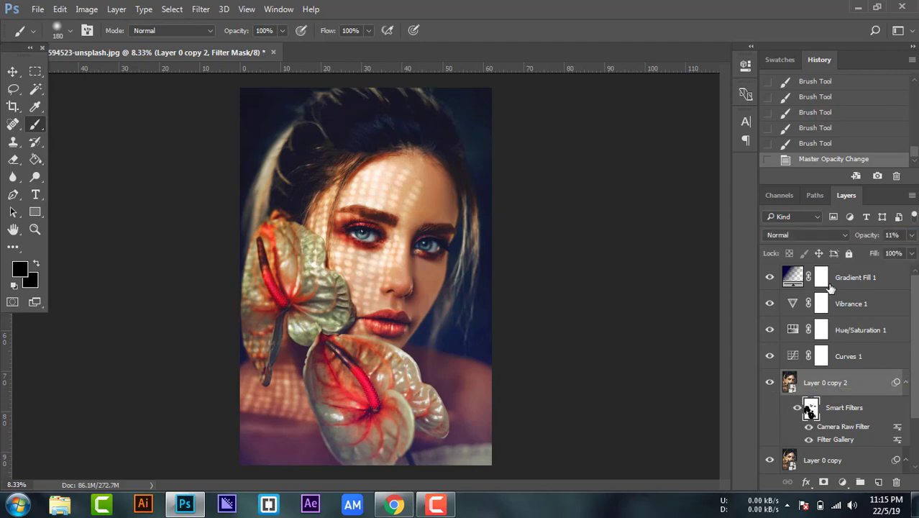
Group Gradient Fill 1 through Layer 0 copy into a group named 'effect'
left_click(898, 278)
scroll(909, 357, "down", 2)
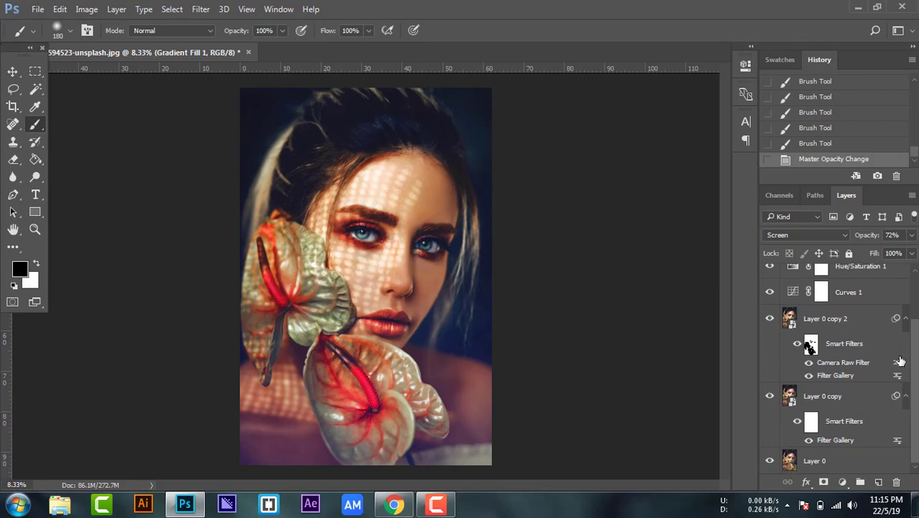
left_click(863, 397, "shift")
right_click(862, 396)
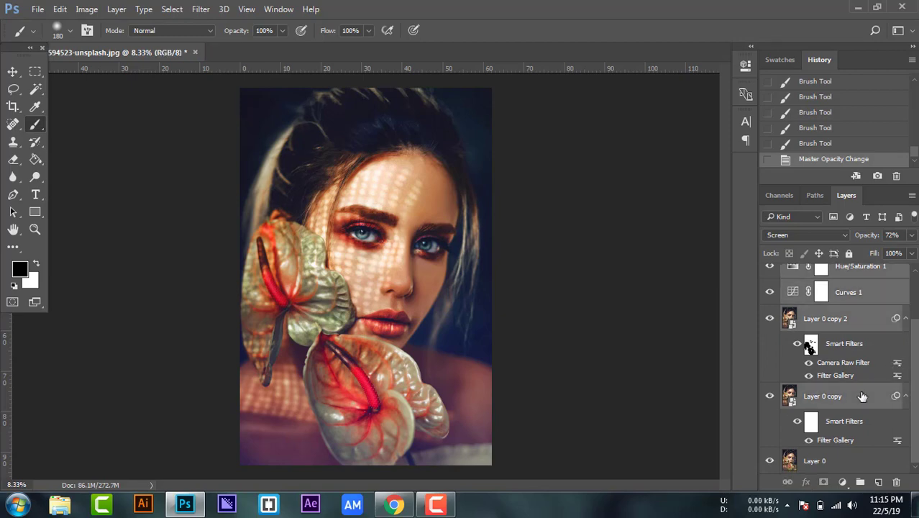
left_click(627, 119)
left_click(575, 167)
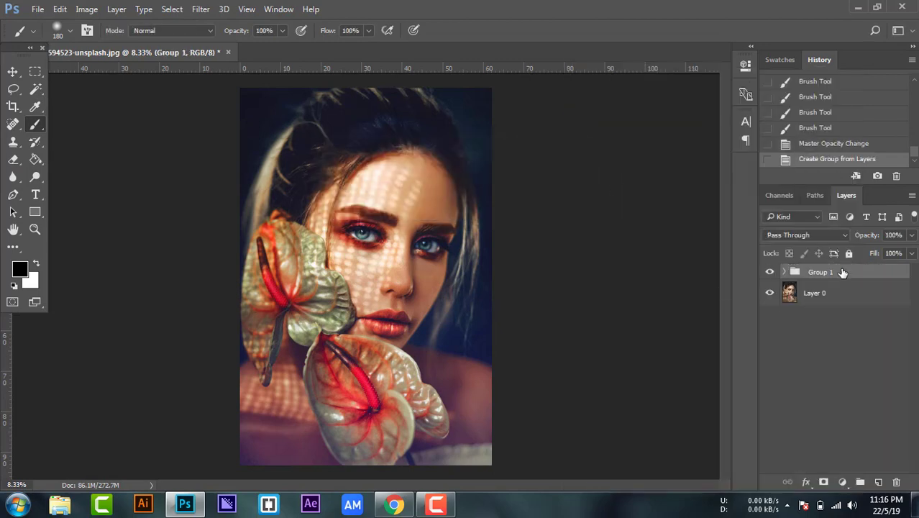
double_click(821, 272)
type("effect")
key("Return")
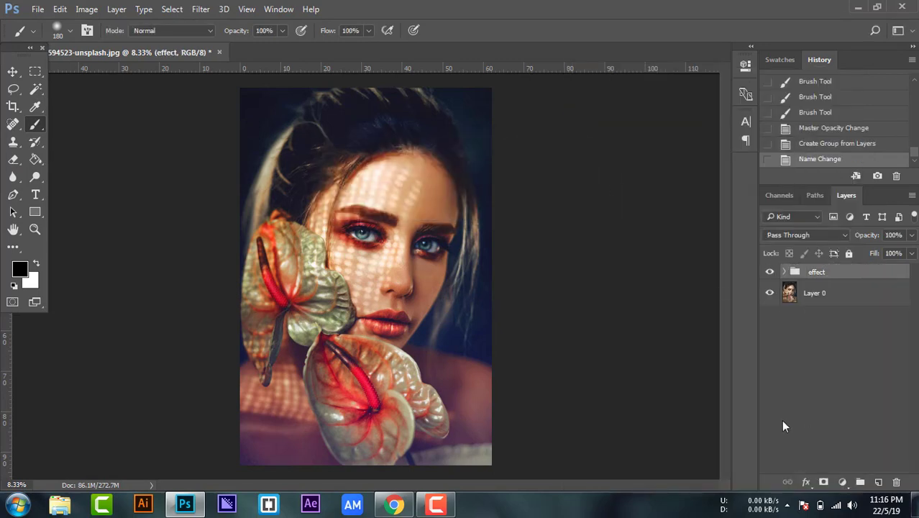
left_click(769, 273)
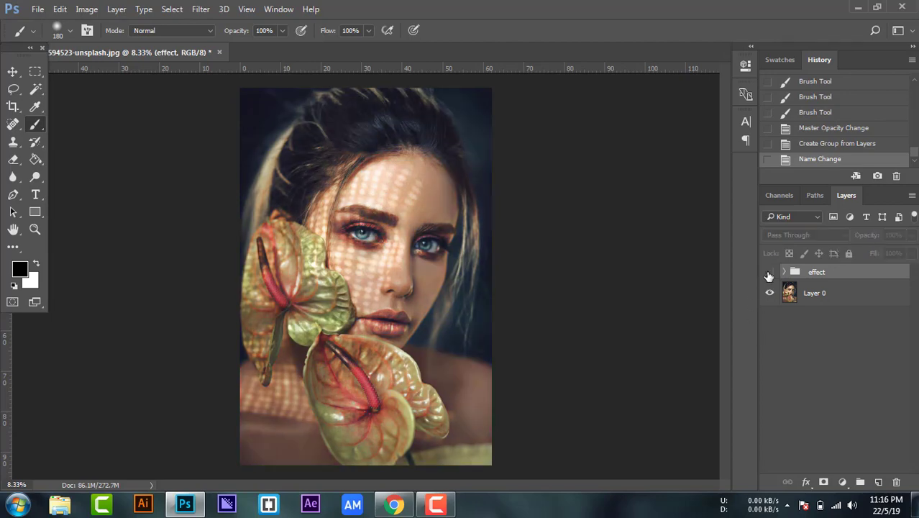
left_click(769, 273)
left_click(769, 274)
left_click(769, 273)
key("ctrl+plus")
key("ctrl+plus")
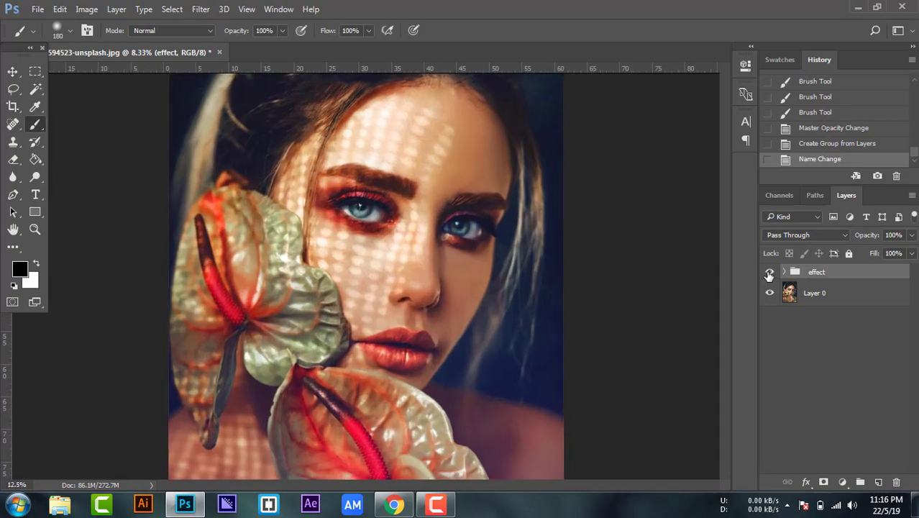
key("ctrl+plus")
key("ctrl+plus")
key("ctrl+plus")
scroll(571, 376, "up", 5)
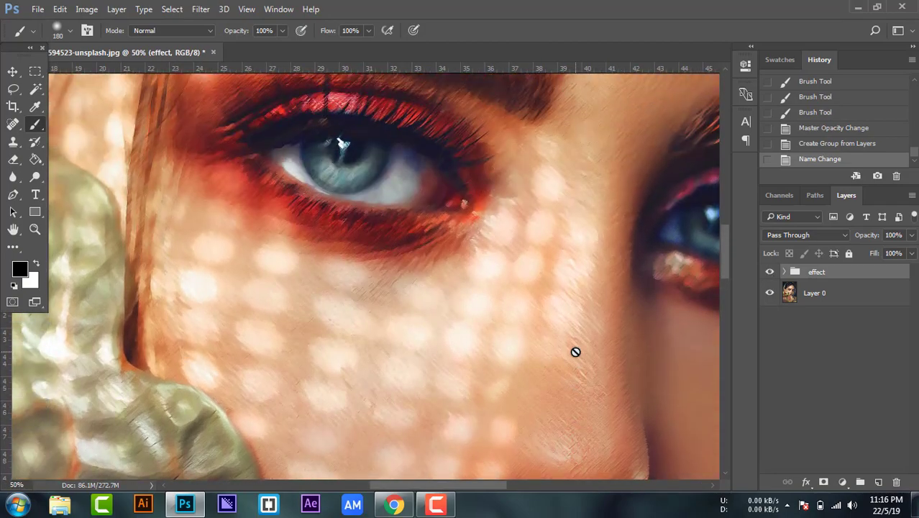
scroll(575, 350, "up", 1)
left_click(769, 273)
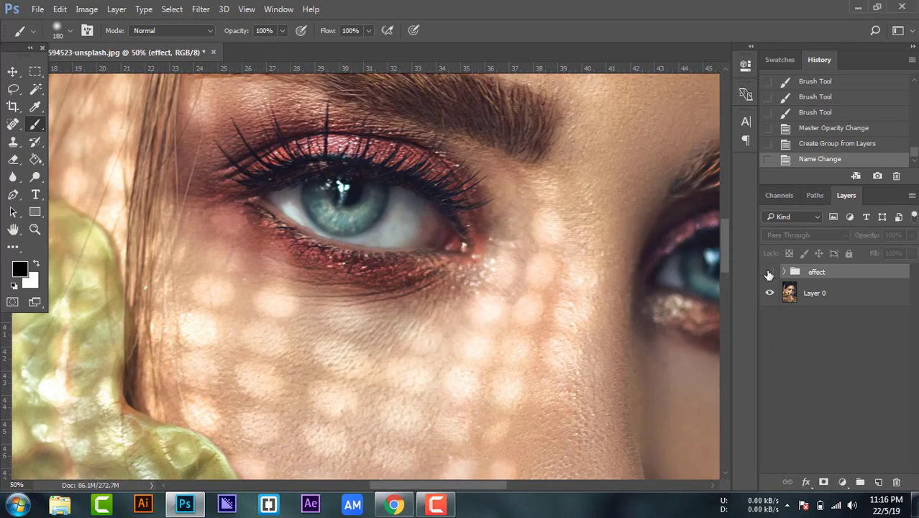
left_click(769, 273)
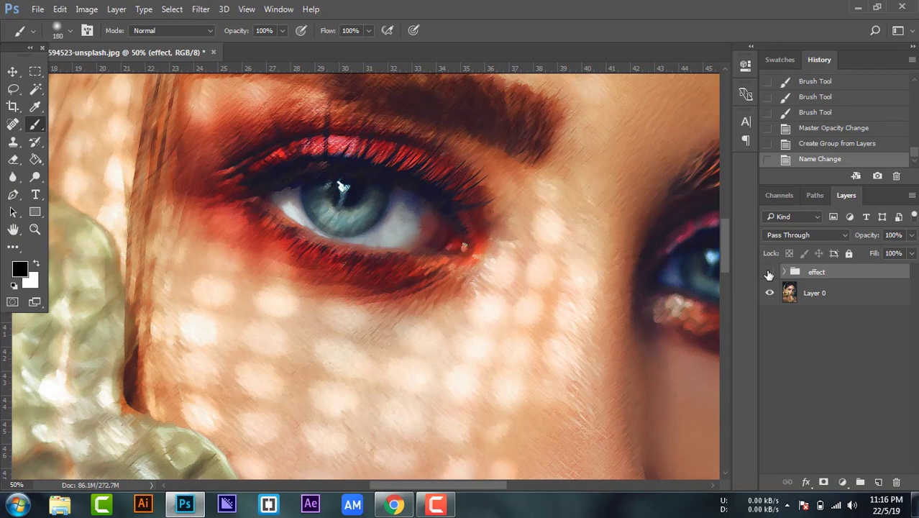
left_click(769, 273)
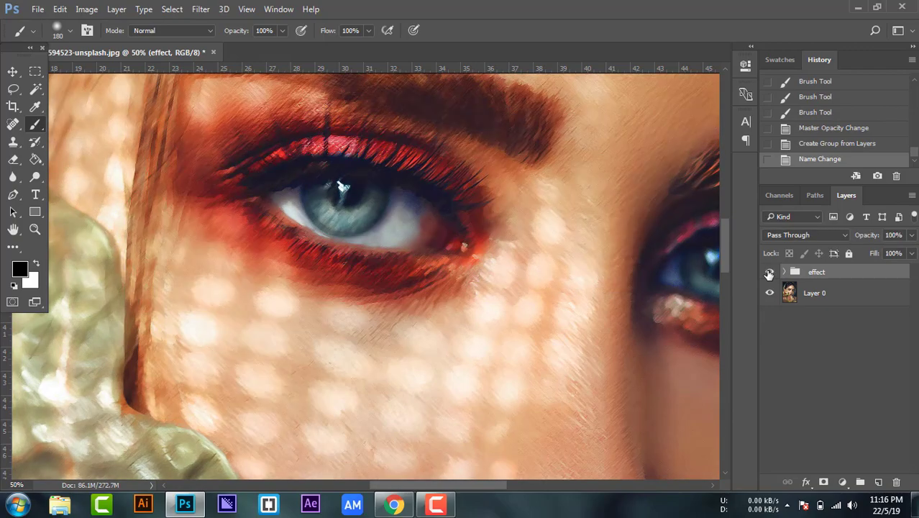